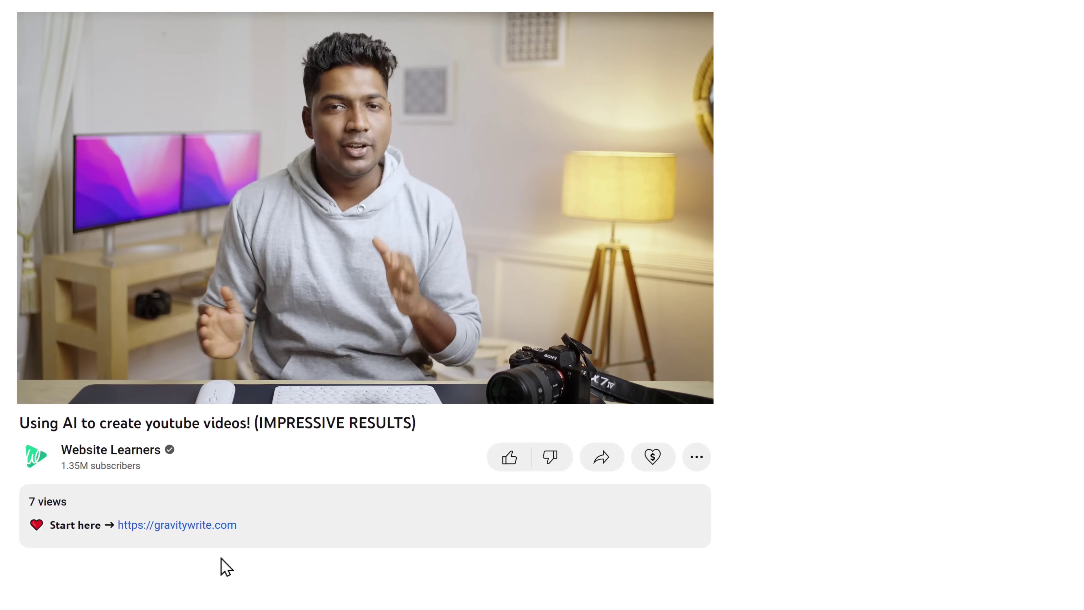
# - Open GravityWrite's free sign-up form and enter the account holder's name, e-mail and password
pyautogui.click(189, 530)
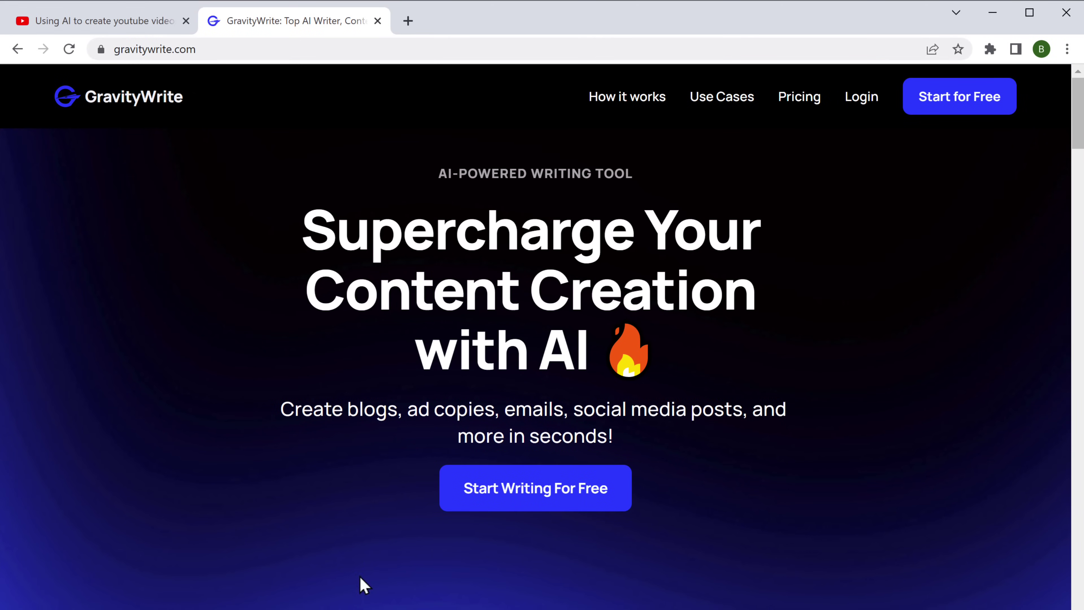
pyautogui.click(533, 508)
pyautogui.click(460, 281)
pyautogui.press('Tab')
pyautogui.press('Tab')
pyautogui.write('****')
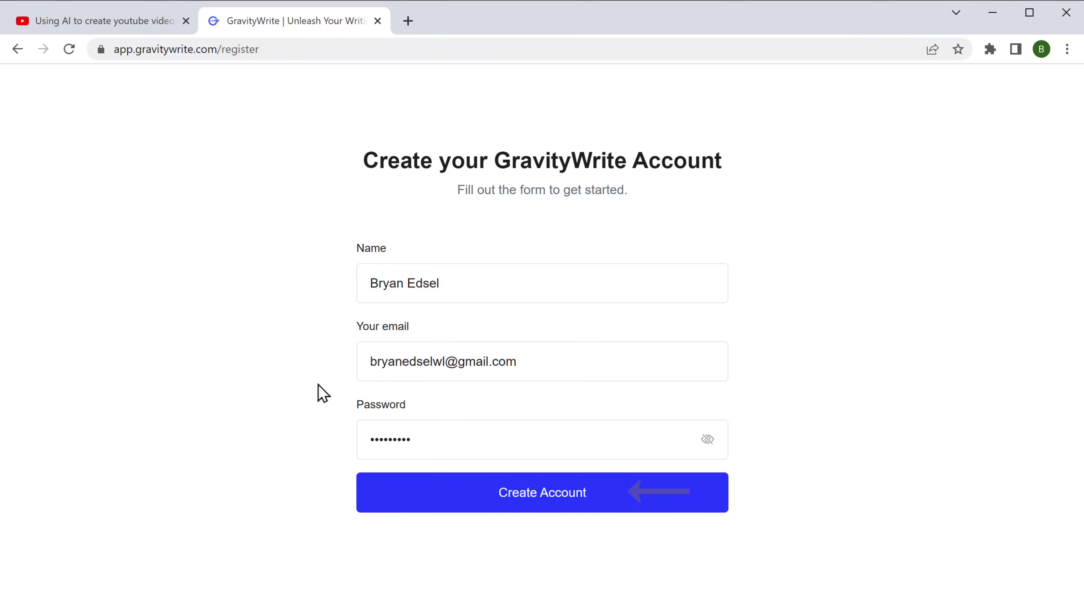
# - Create the account and open the Youtube Idea Generator from the Youtube tools
pyautogui.click(523, 499)
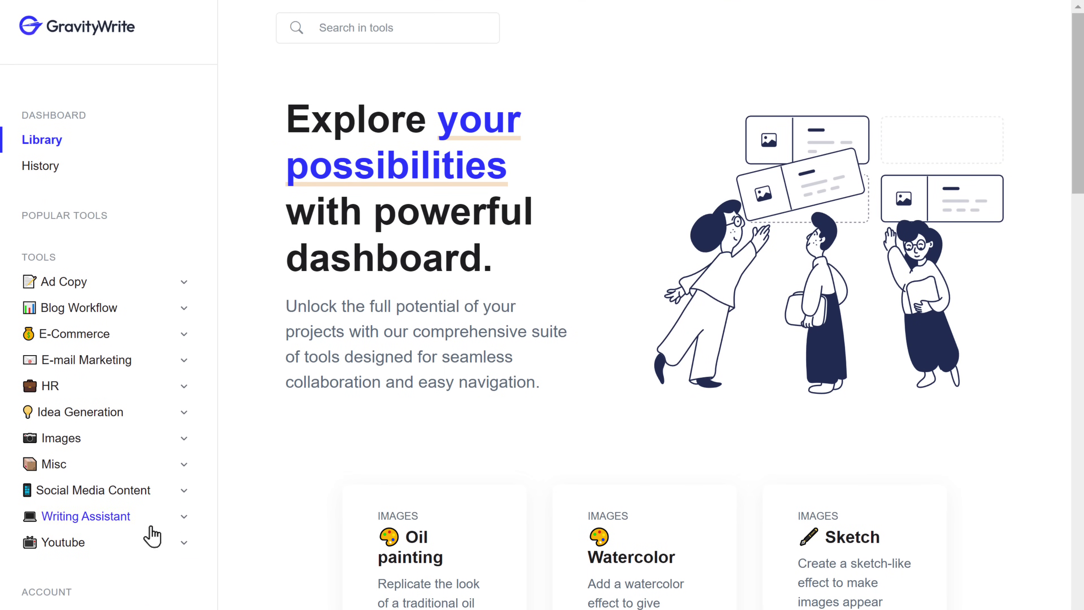
pyautogui.click(62, 546)
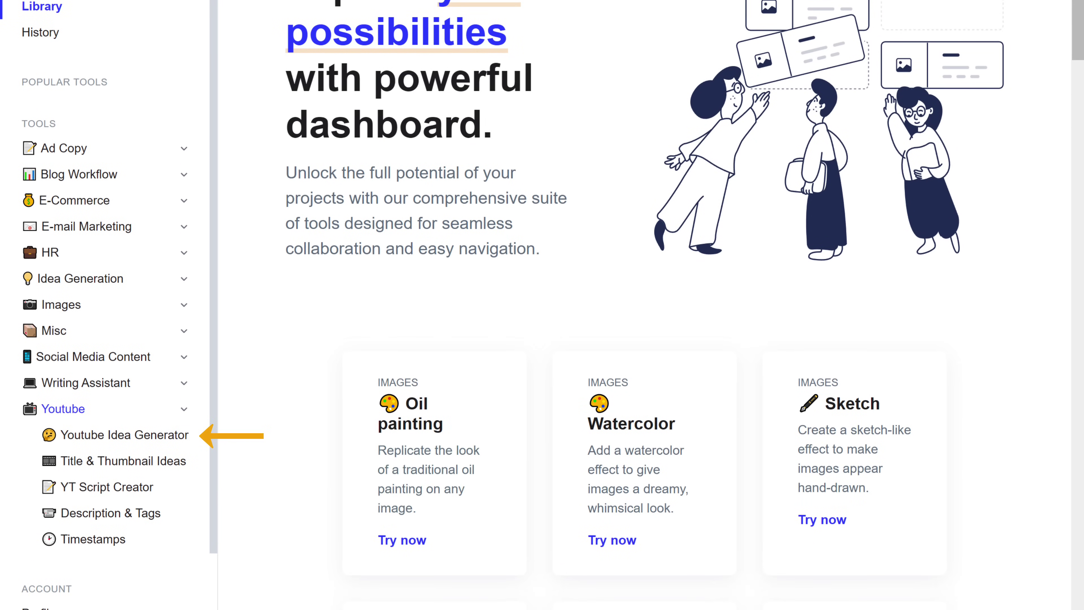
pyautogui.click(116, 443)
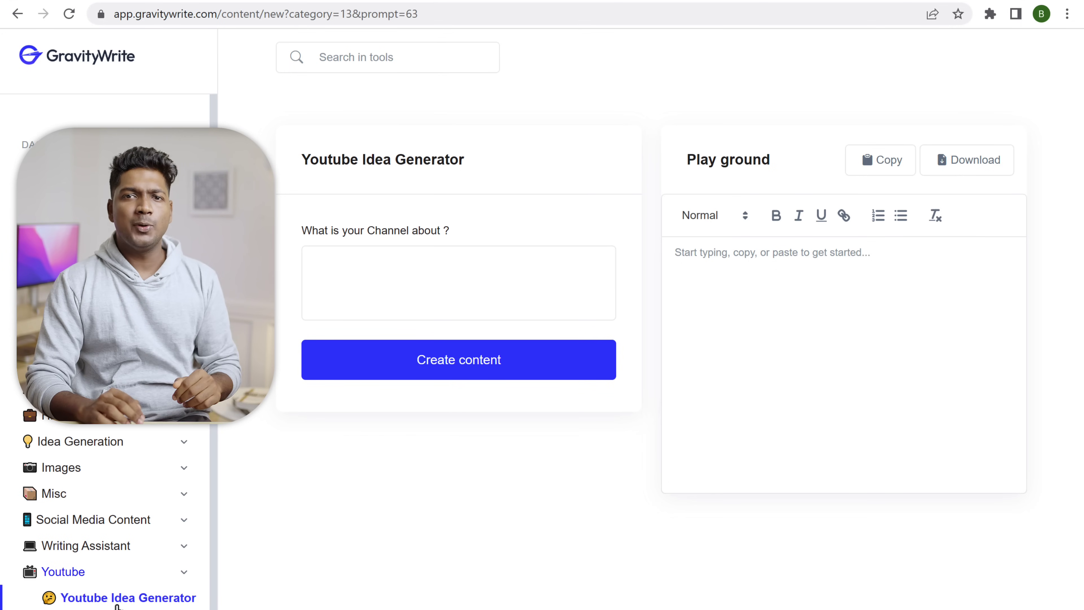
# - Generate YouTube video ideas for a channel about Fitness
pyautogui.click(332, 274)
pyautogui.write('Fitness')
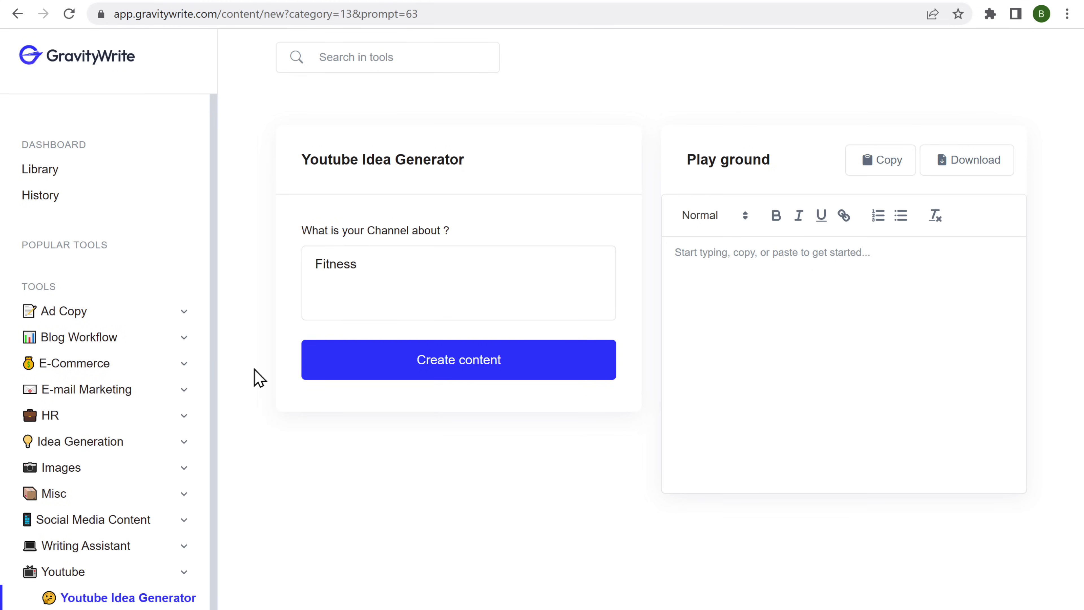
pyautogui.click(440, 368)
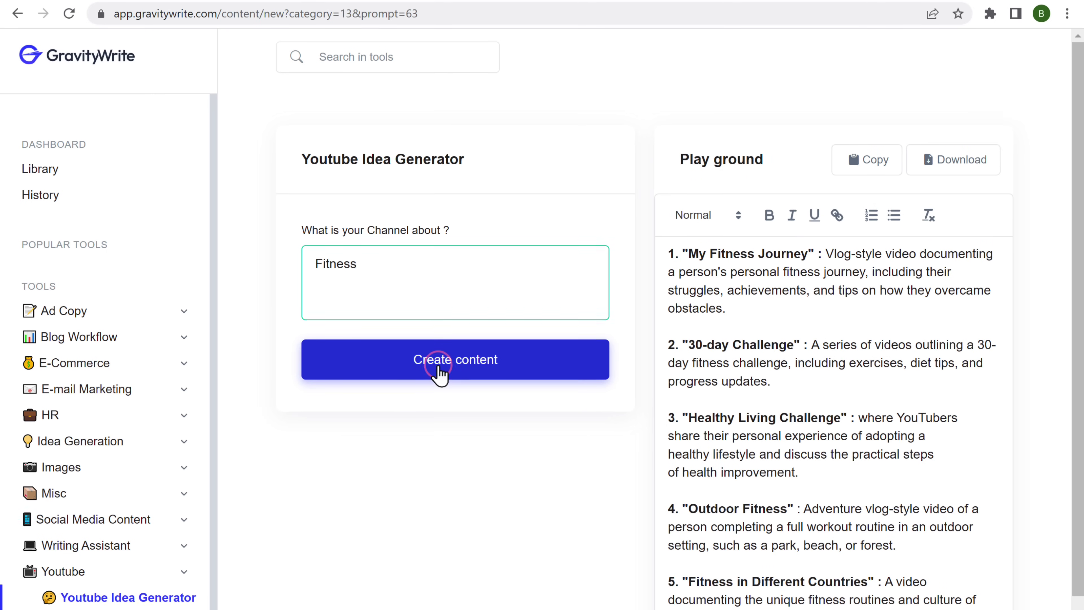
pyautogui.scroll(-3, 440, 375)
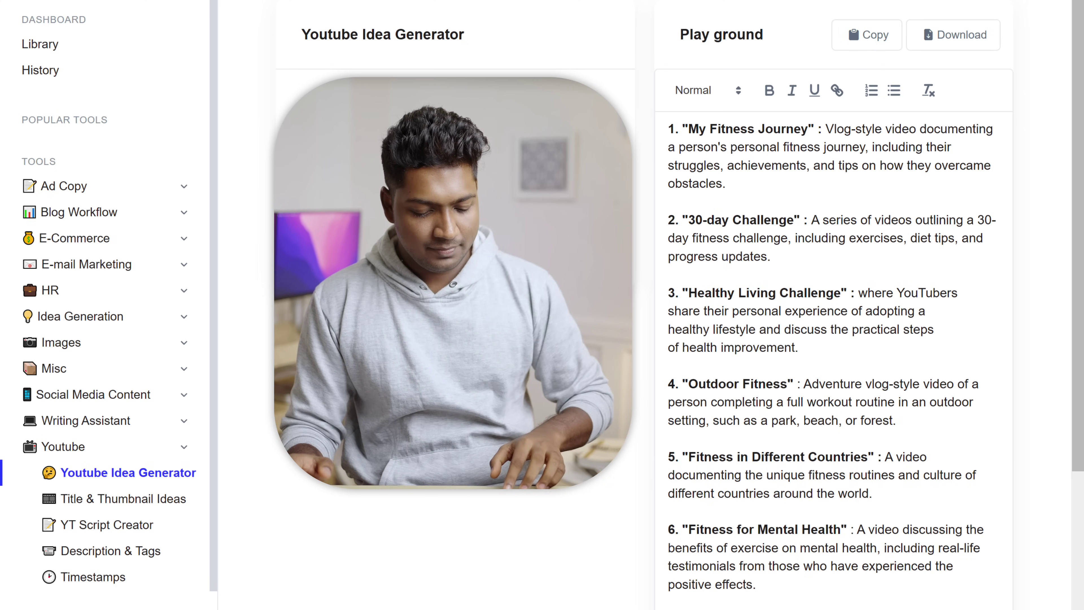
# - Copy the "Healthy Living Challenge" idea title from the generated list
pyautogui.moveTo(683, 293); pyautogui.dragTo(846, 294)
pyautogui.rightClick(847, 295)
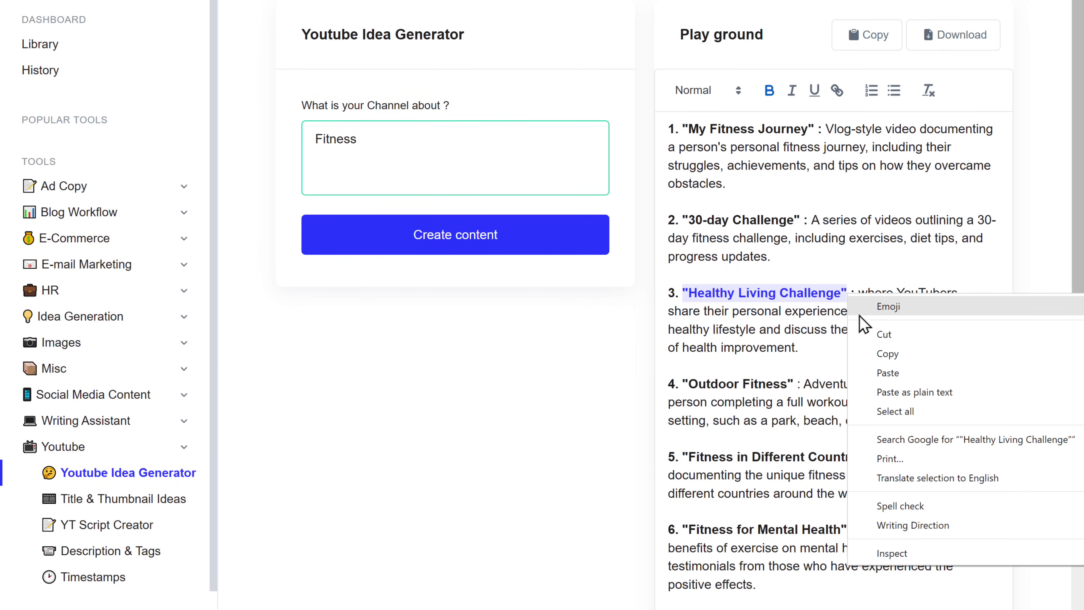
pyautogui.click(886, 357)
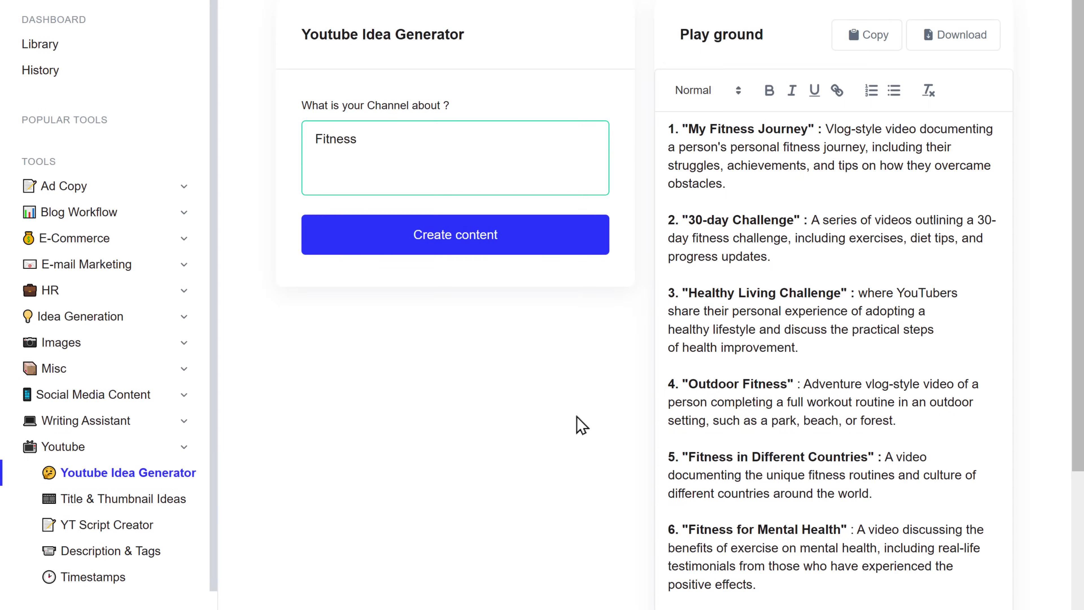
# - Generate title and thumbnail ideas in Title & Thumbnail Ideas using the pasted keyword "Healthy Living Challenge"
pyautogui.click(70, 507)
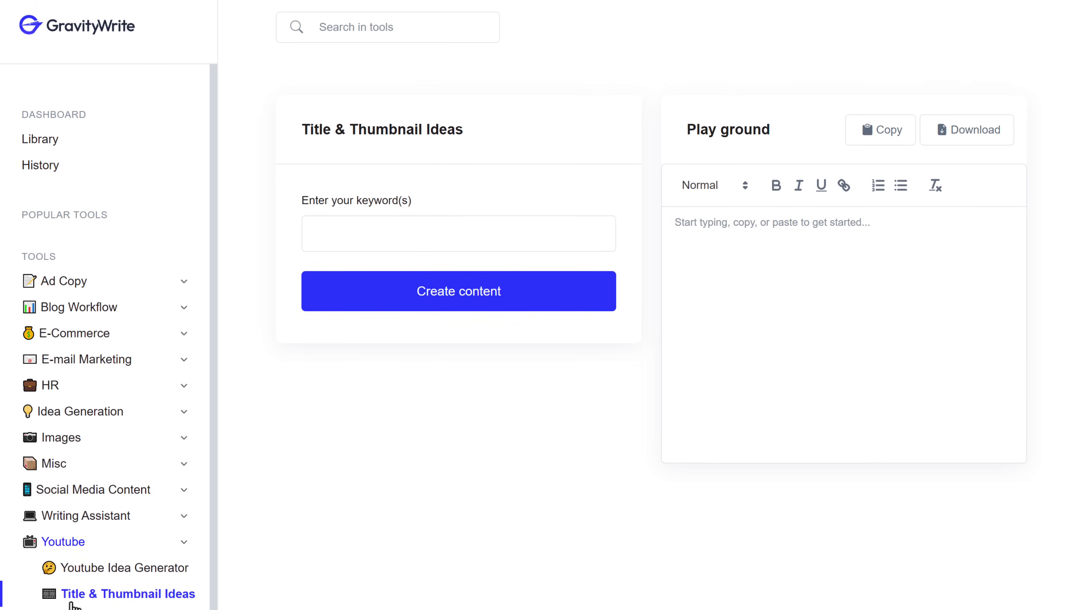
pyautogui.rightClick(329, 243)
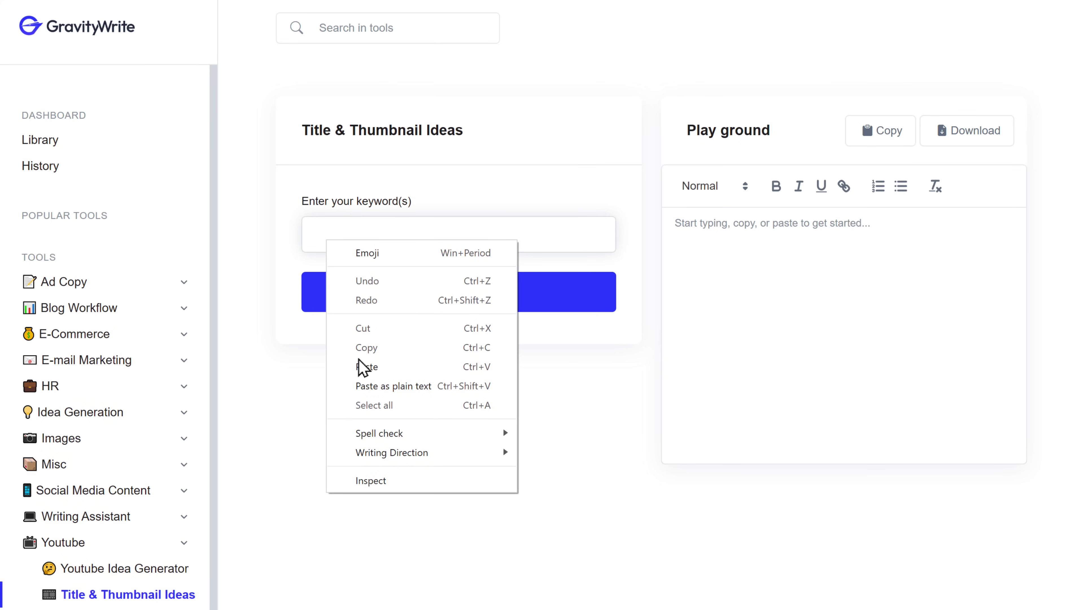
pyautogui.click(362, 369)
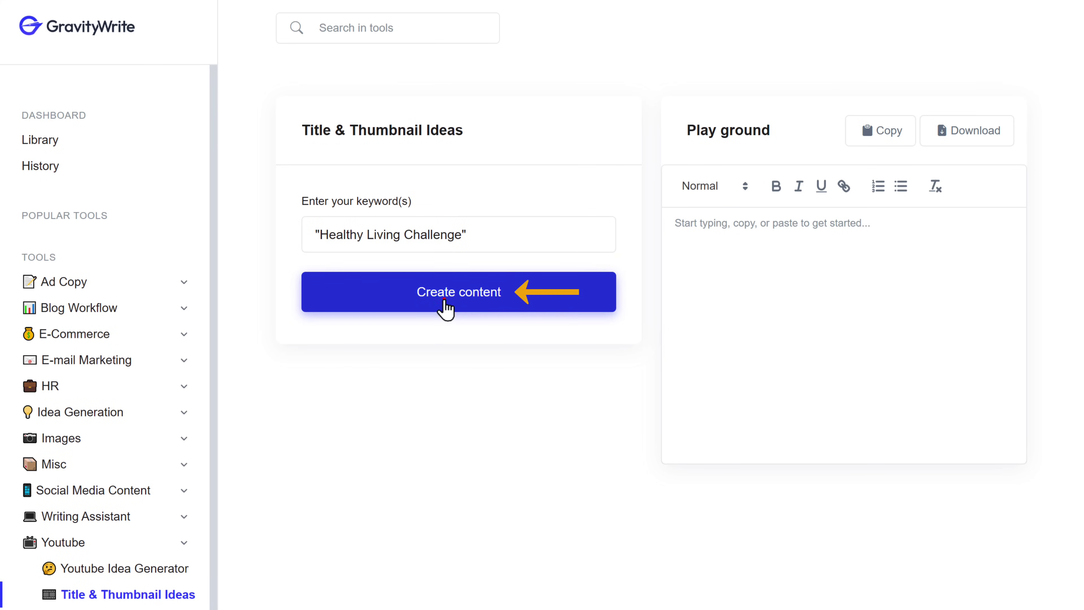
pyautogui.scroll(-2, 443, 296)
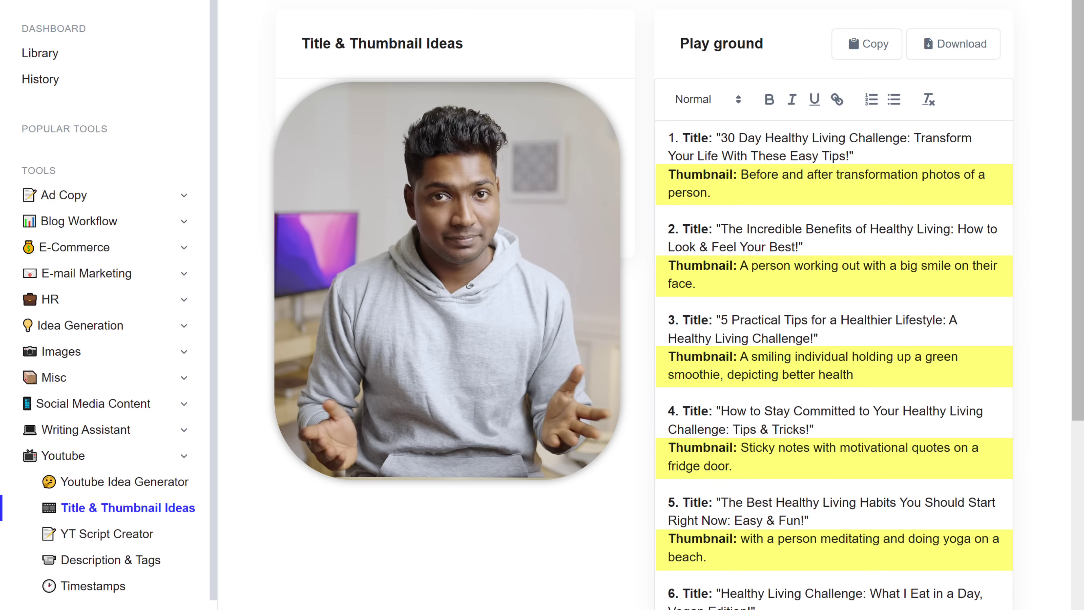
pyautogui.scroll(-10, 832, 299)
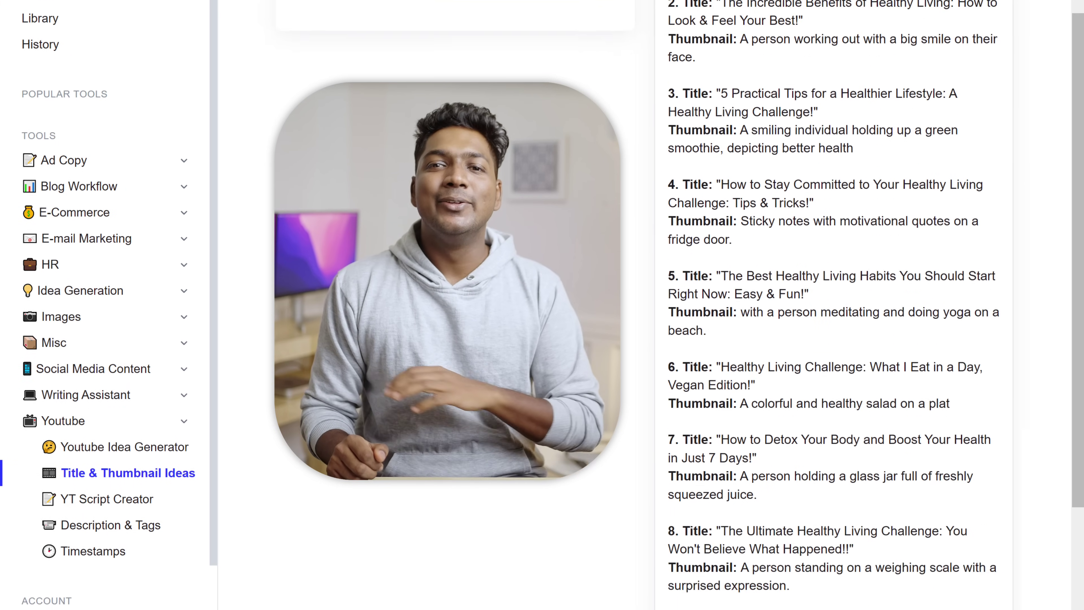
pyautogui.scroll(10, 833, 299)
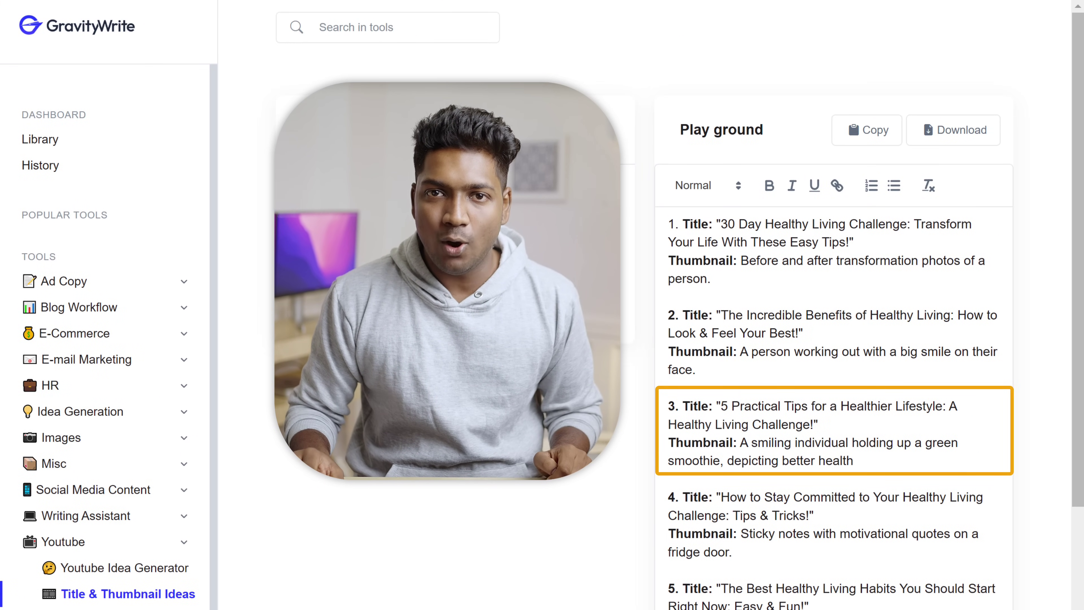
# - Copy idea 3's title and thumbnail lines
pyautogui.moveTo(680, 405); pyautogui.dragTo(852, 460)
pyautogui.rightClick(851, 461)
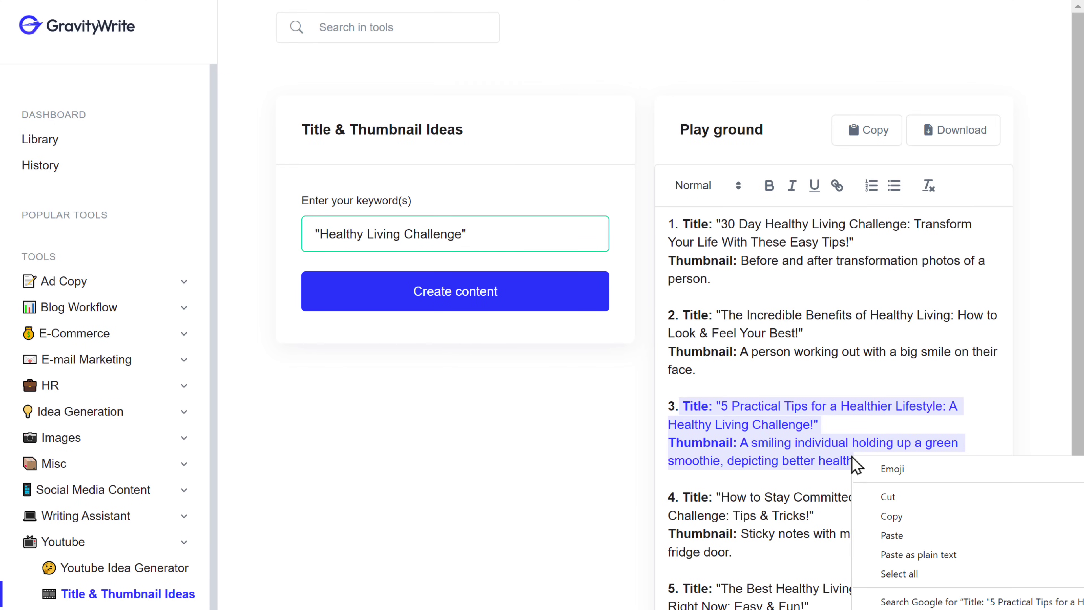
pyautogui.click(892, 520)
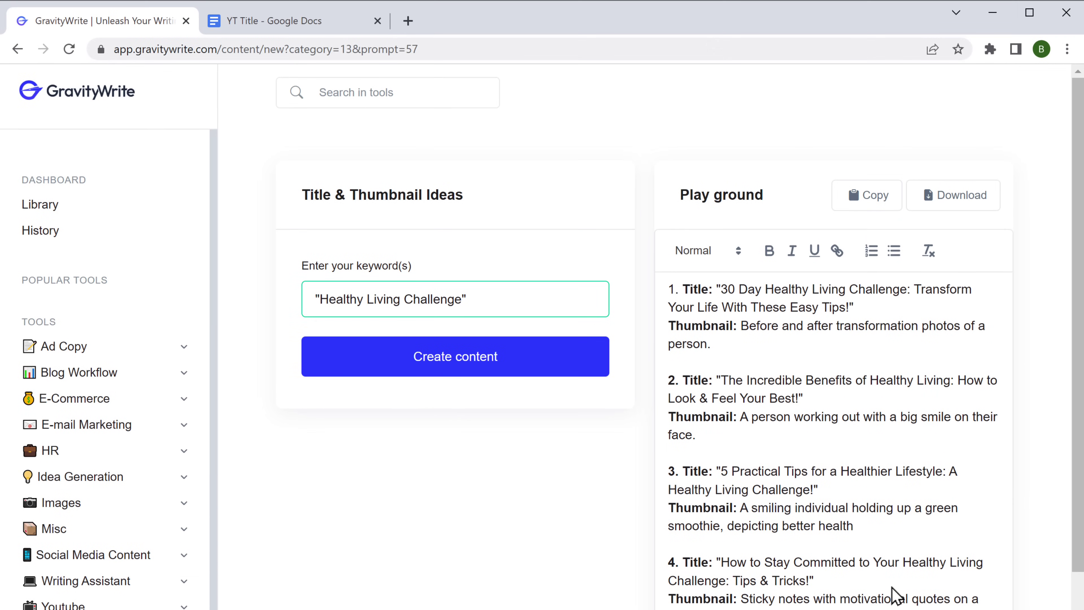
# - Paste idea 3 into the YT Title document, copy only its quoted title, and return to GravityWrite
pyautogui.click(250, 24)
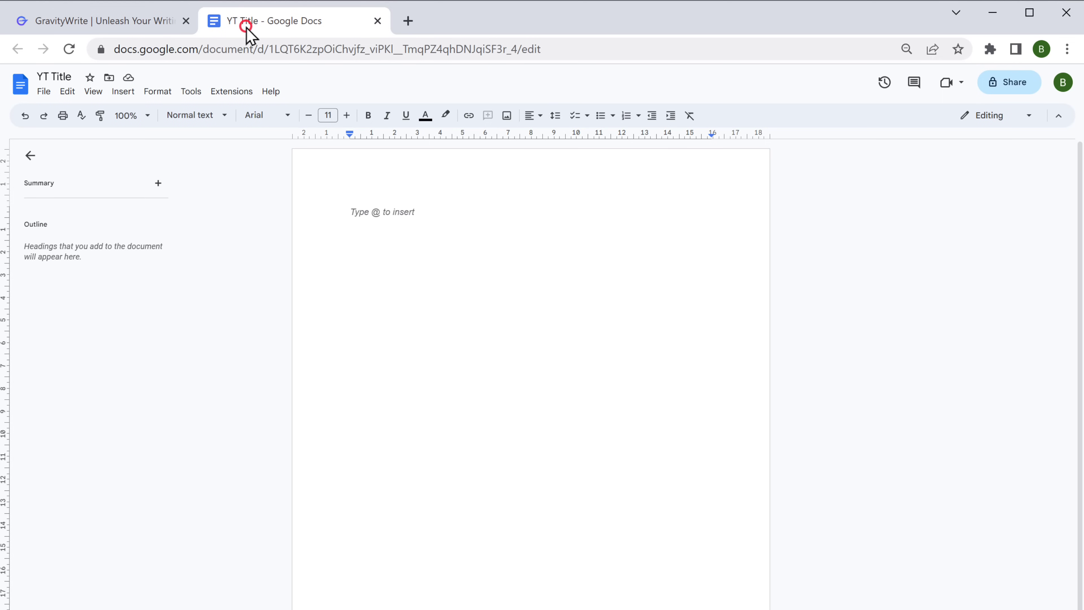
pyautogui.hotkey('ctrl', 'v')
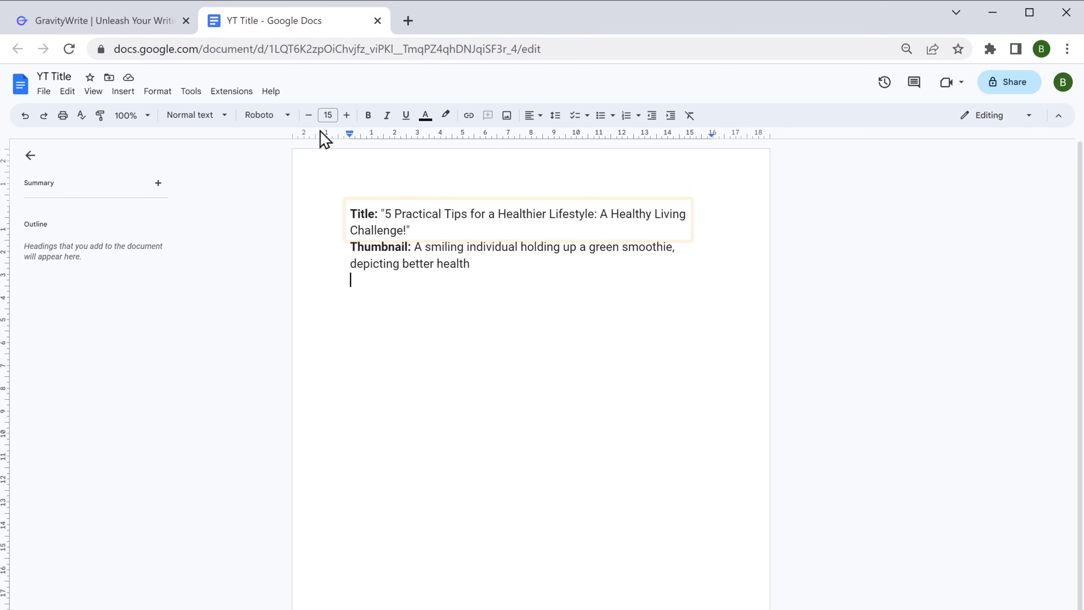
pyautogui.moveTo(381, 213); pyautogui.dragTo(409, 232)
pyautogui.rightClick(410, 233)
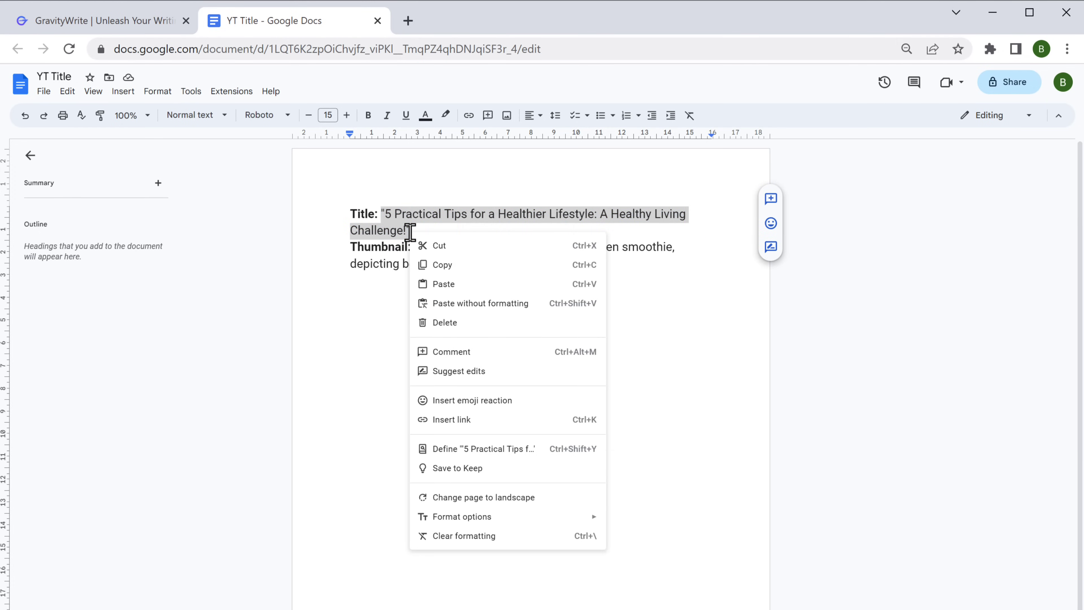
pyautogui.click(438, 266)
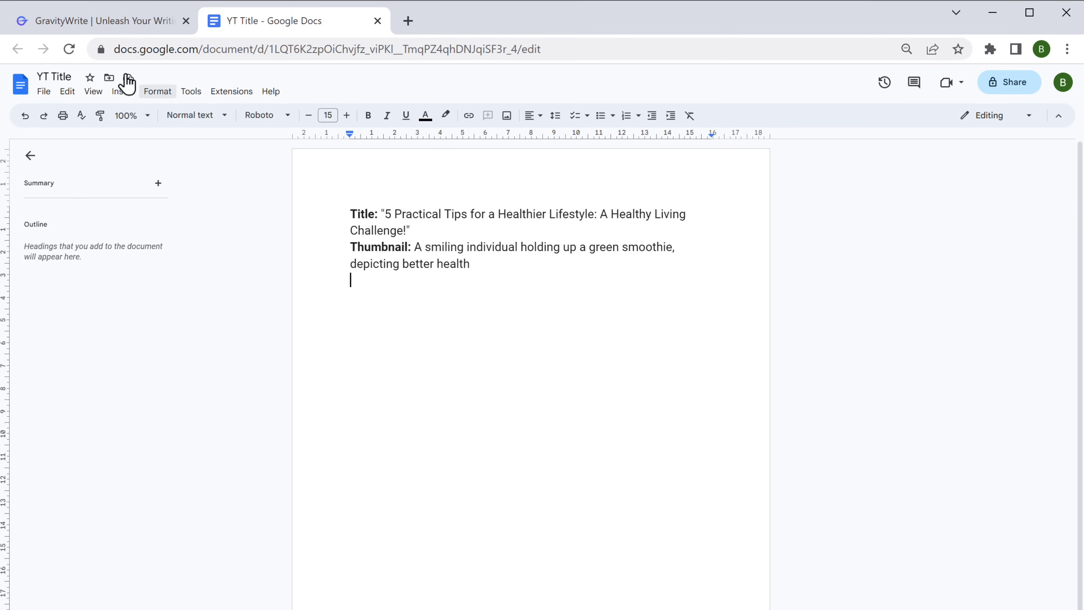
pyautogui.click(53, 20)
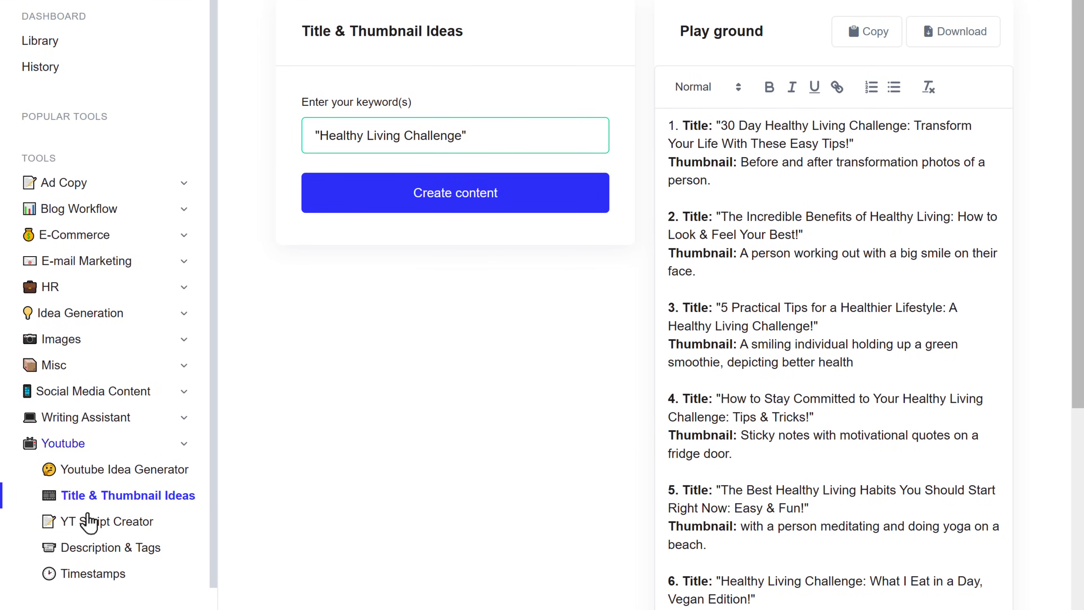
# - Generate a YT Script Creator script from the pasted title "5 Practical Tips for a Healthier Lifestyle"
pyautogui.click(89, 522)
pyautogui.rightClick(324, 132)
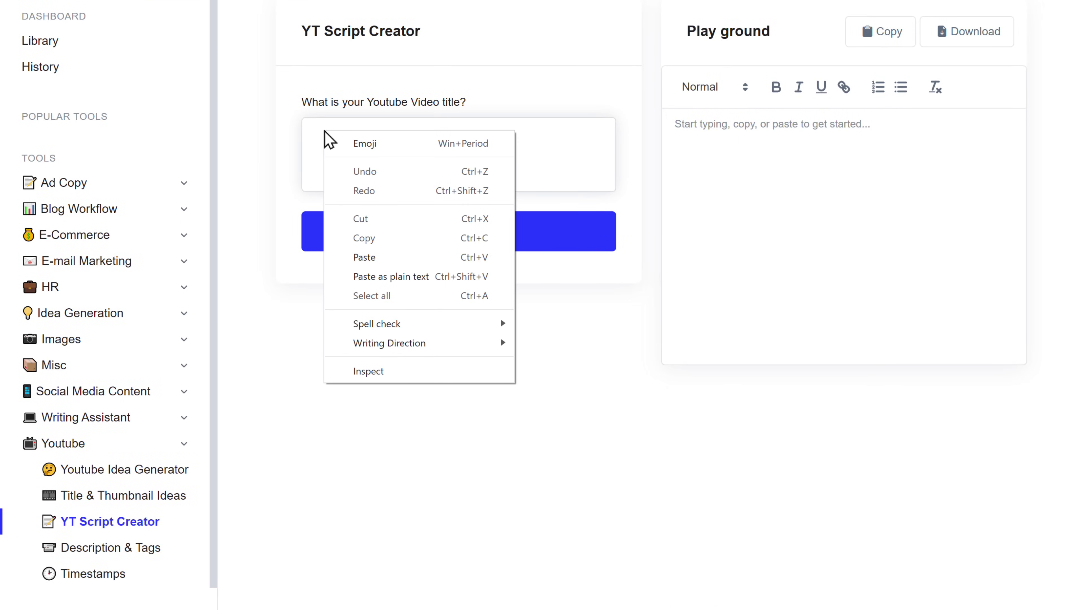
pyautogui.click(363, 259)
pyautogui.click(437, 240)
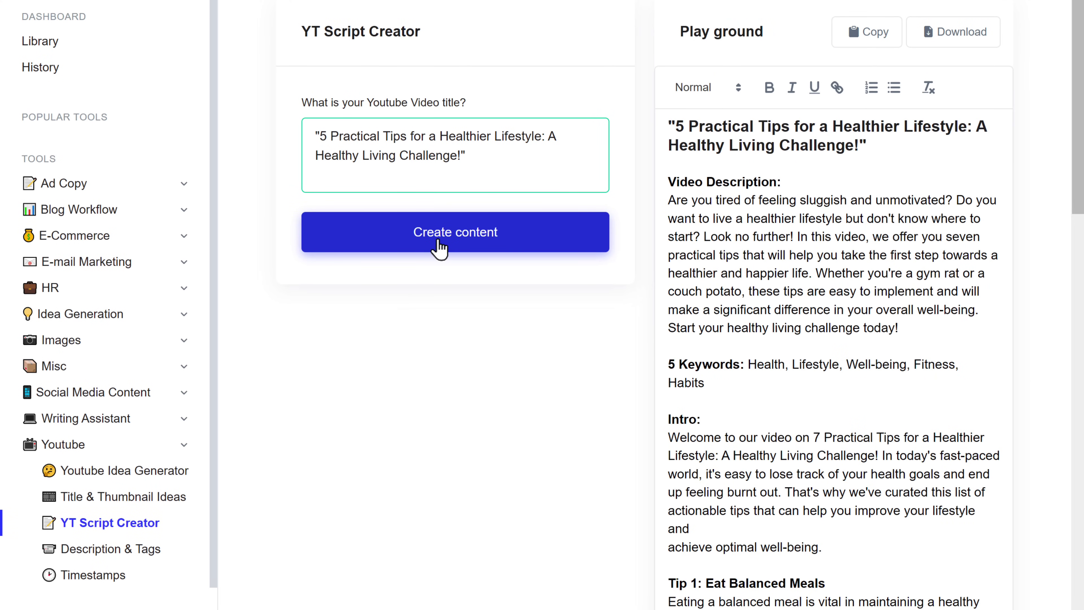
# - Delete "A Healthy Living Challenge!" from the script's intro line
pyautogui.scroll(-10, 439, 247)
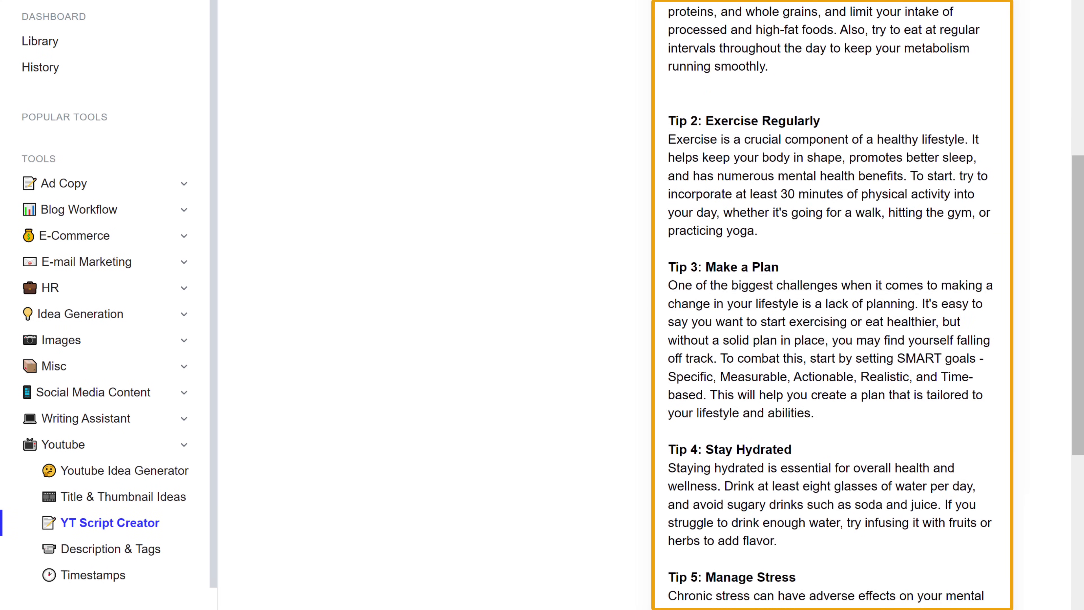
pyautogui.scroll(-7, 832, 305)
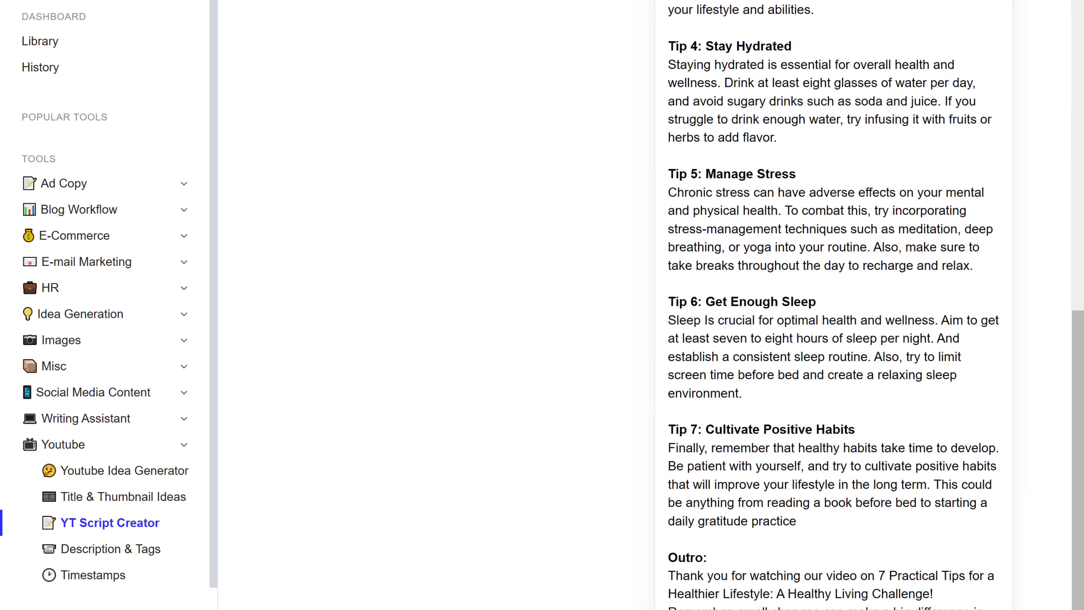
pyautogui.scroll(15, 832, 305)
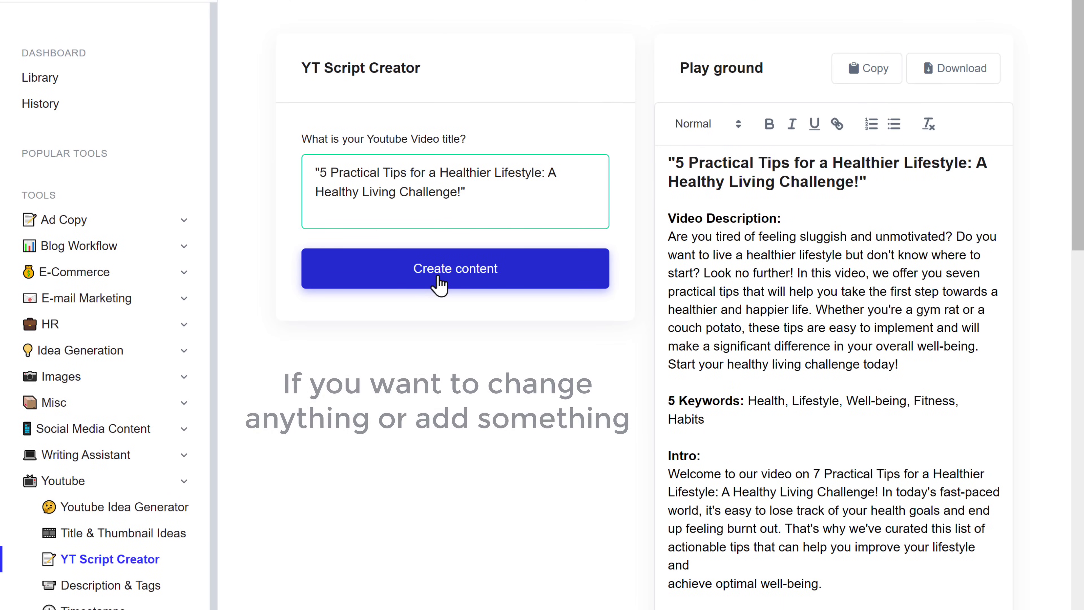
pyautogui.moveTo(804, 491); pyautogui.dragTo(878, 492)
pyautogui.press('BackSpace')
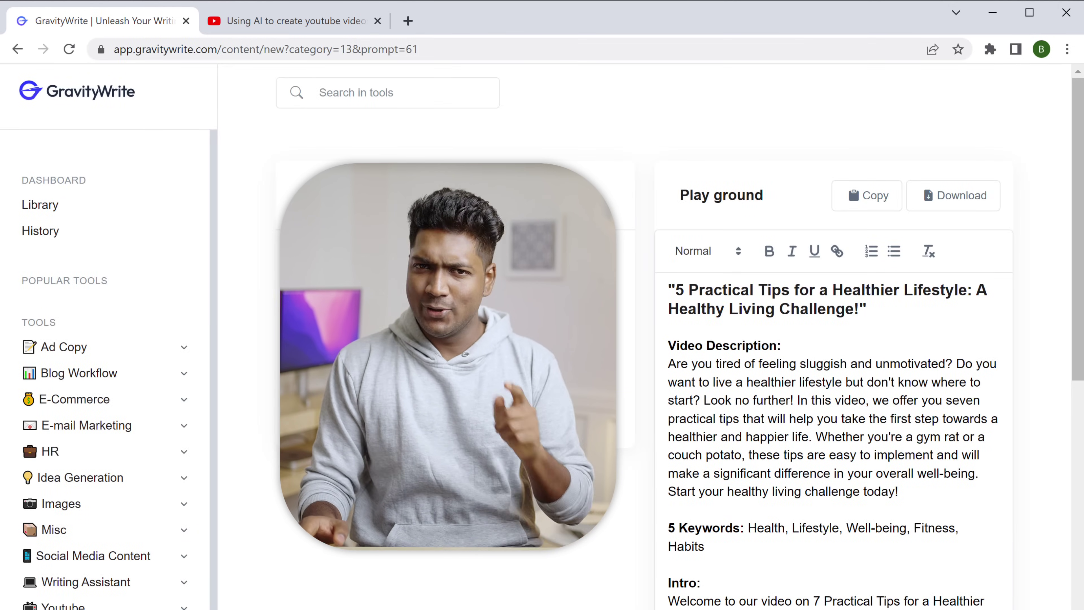
# - Open Pictory from the YouTube video's link, sign up with Google, and start Script to Video
pyautogui.click(290, 21)
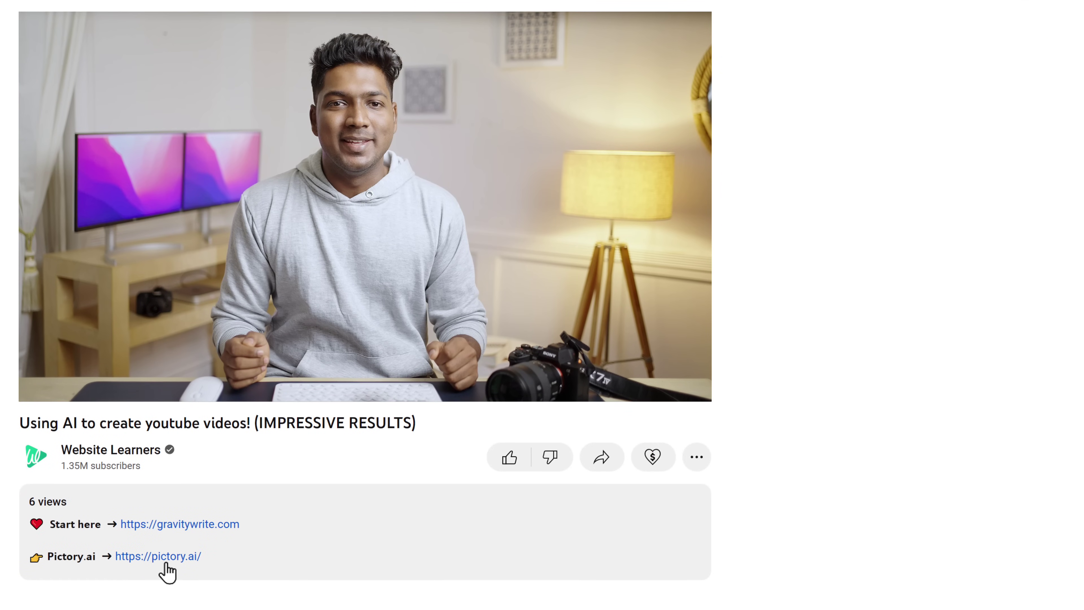
pyautogui.click(166, 564)
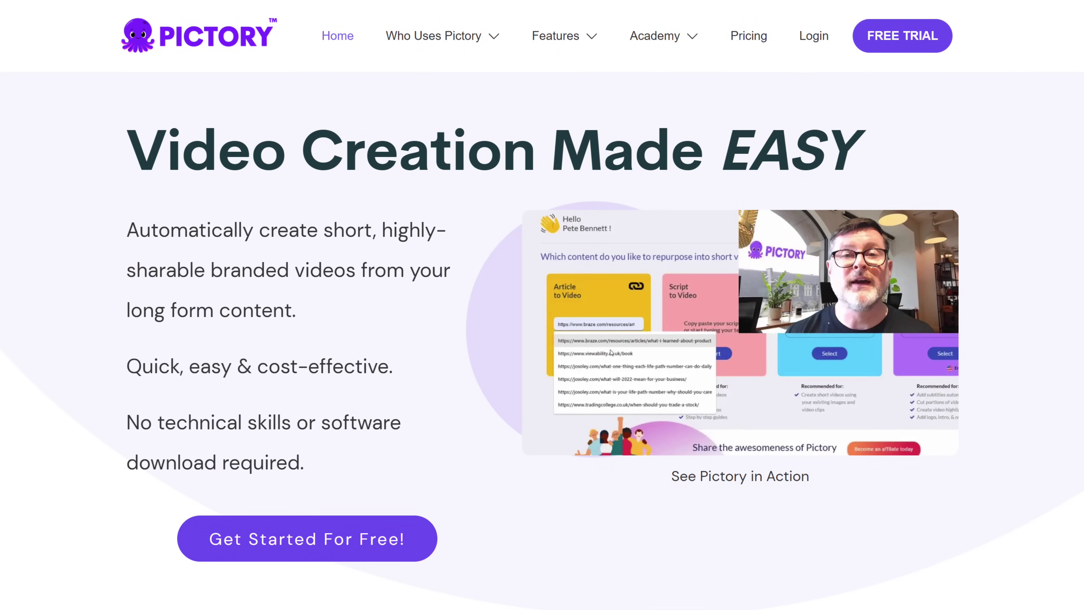
pyautogui.click(283, 554)
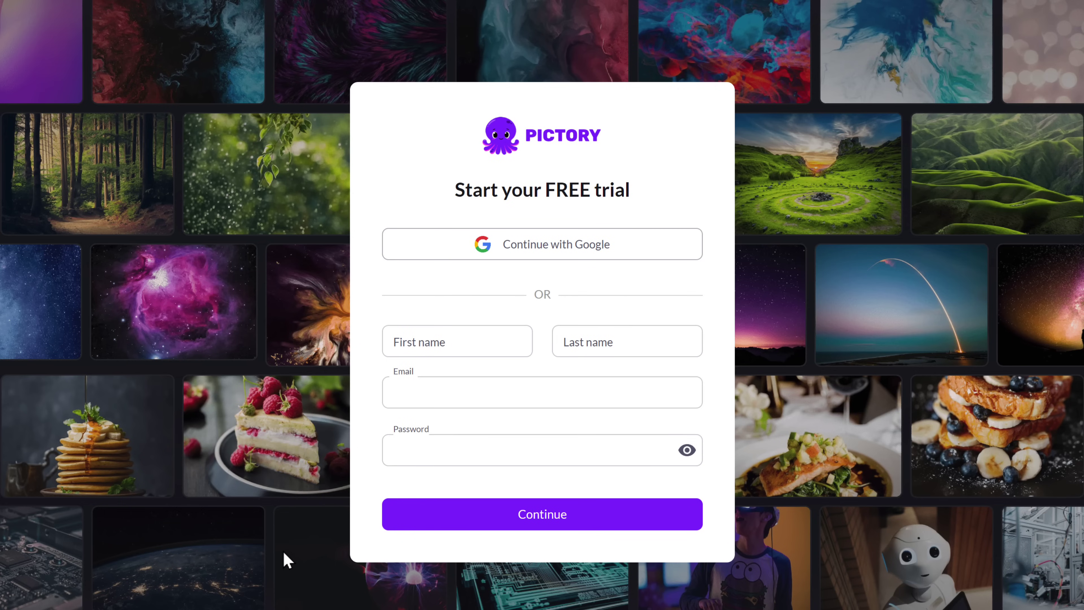
pyautogui.click(531, 252)
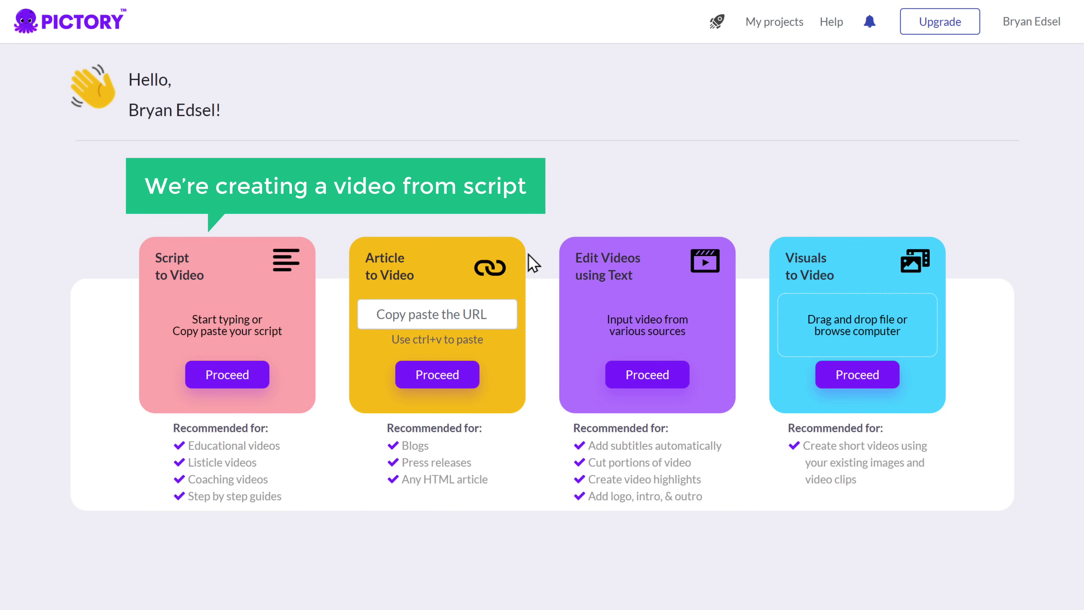
pyautogui.click(226, 376)
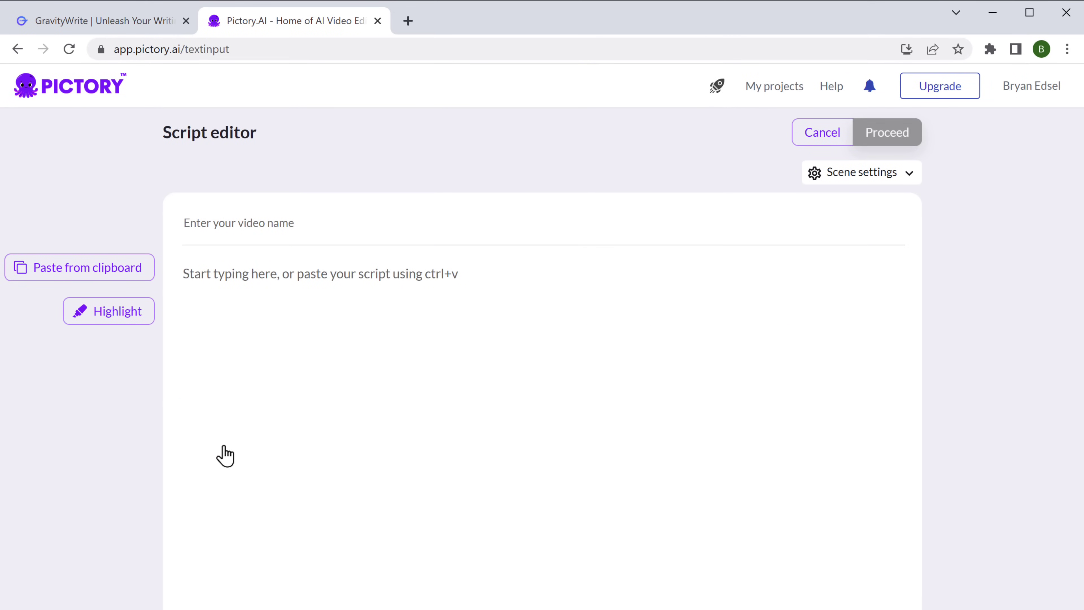
# - Paste the copied GravityWrite health-tips script and title into Pictory's script editor and proceed
pyautogui.click(71, 23)
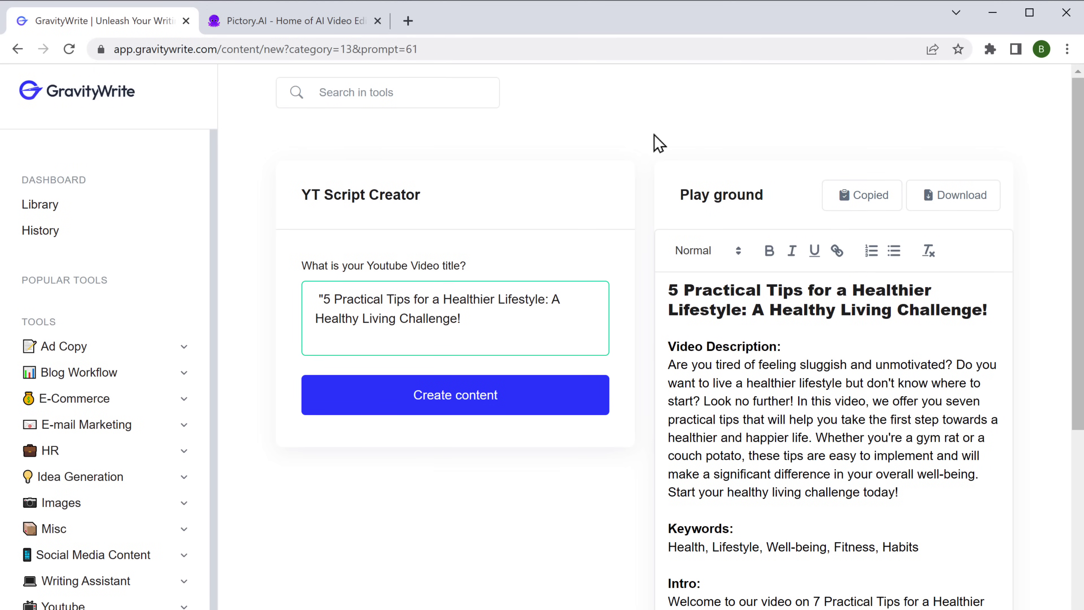
pyautogui.click(289, 23)
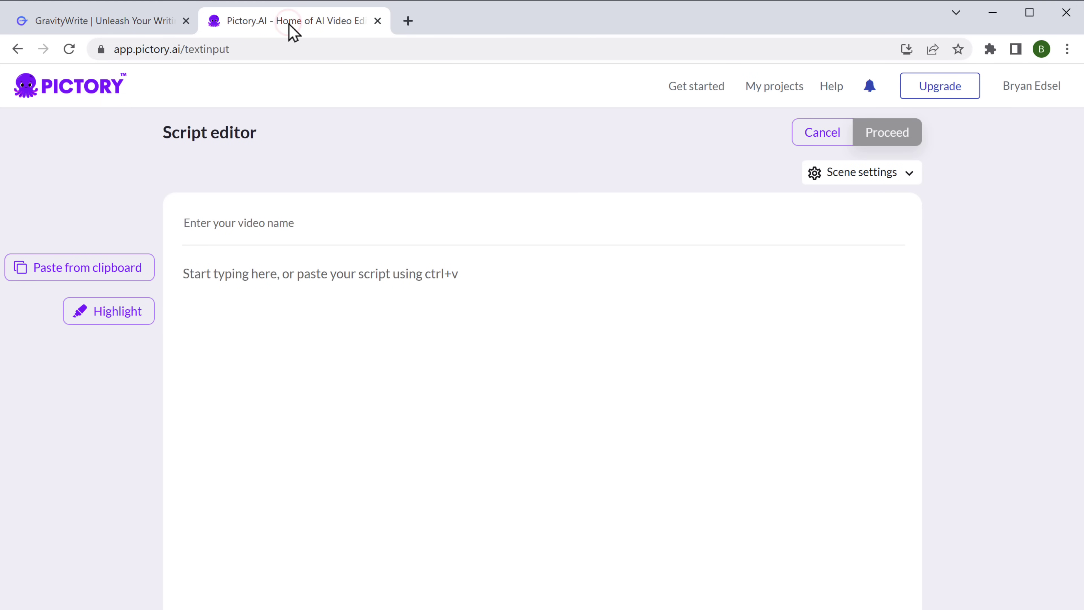
pyautogui.rightClick(320, 269)
pyautogui.click(369, 314)
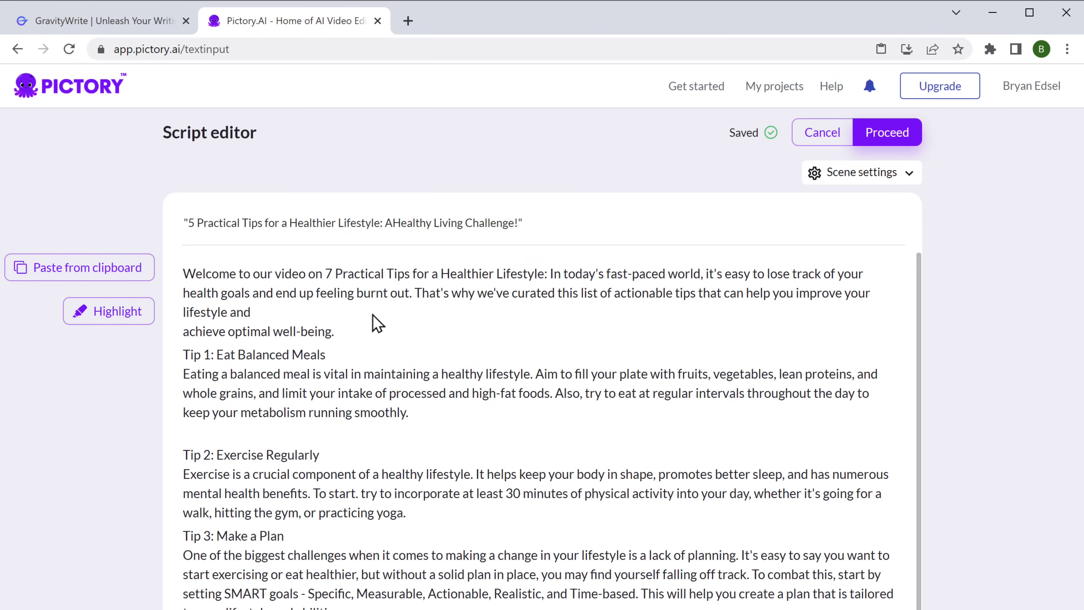
pyautogui.click(870, 142)
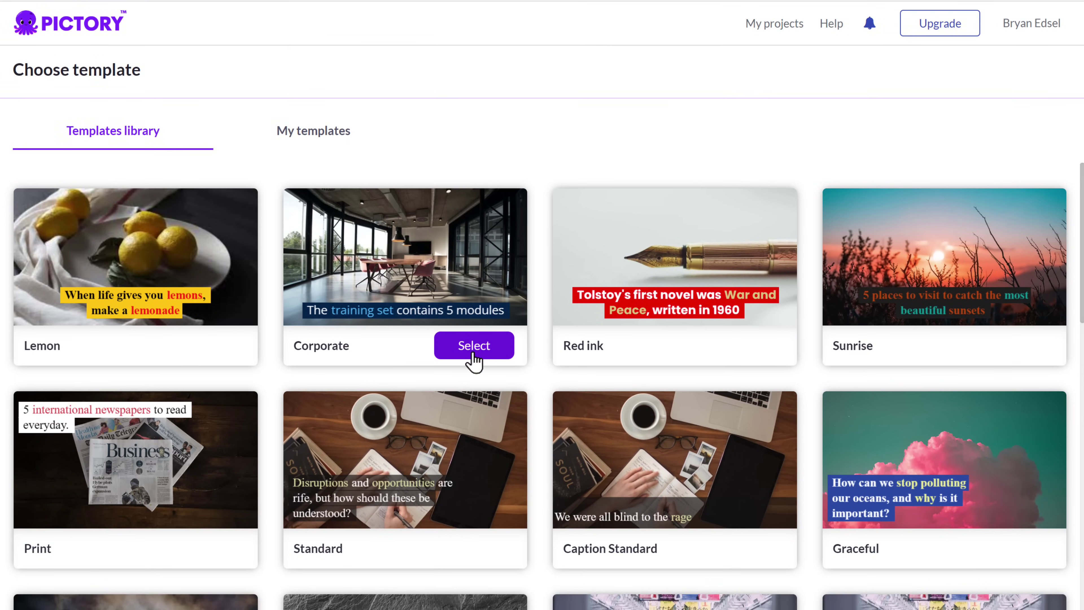
# - Choose the Corporate template, confirm the aspect ratio, and preview the generated storyboard video
pyautogui.click(473, 408)
pyautogui.click(473, 351)
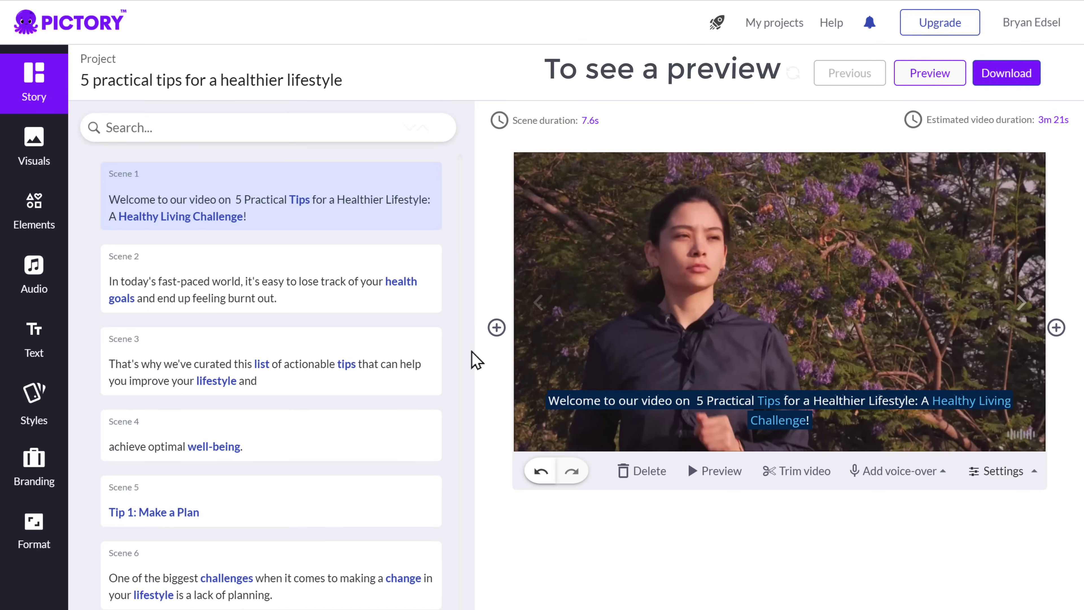
pyautogui.click(930, 81)
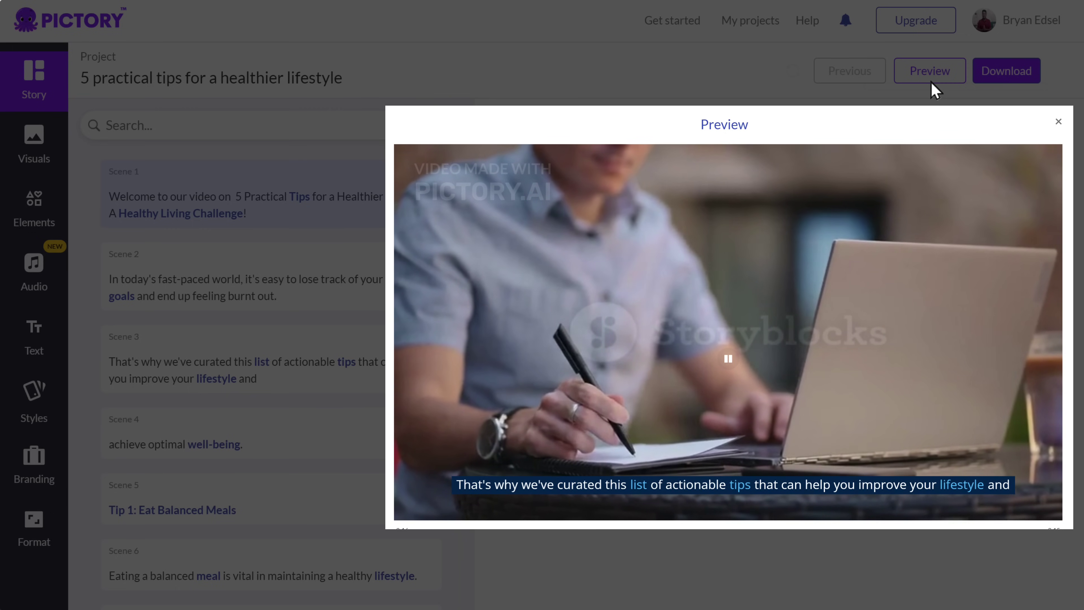
# - Pause the video preview and close the Preview window
pyautogui.press('space')
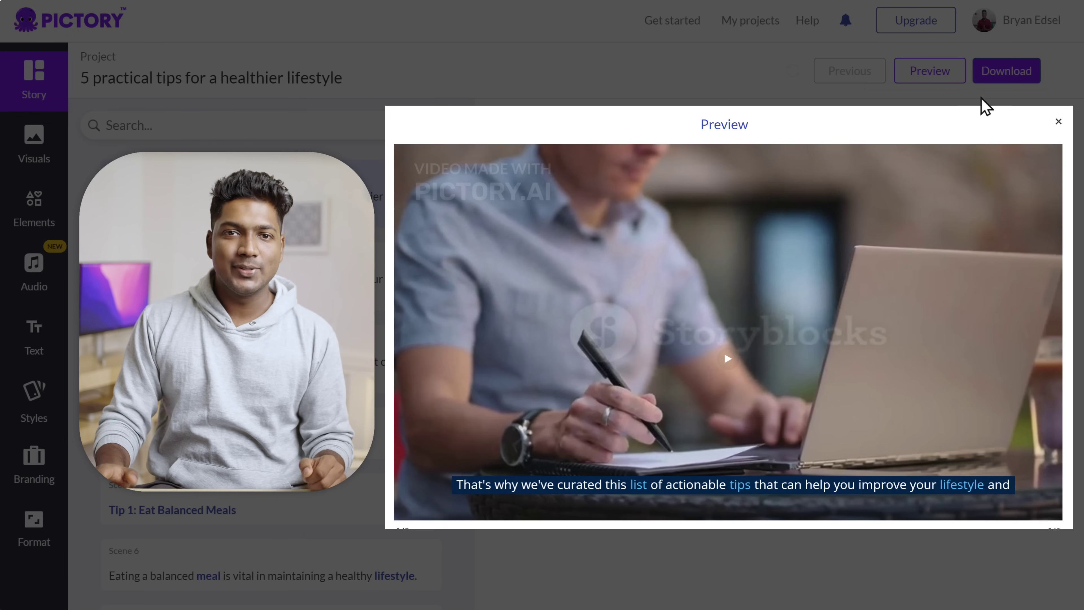
pyautogui.click(1059, 122)
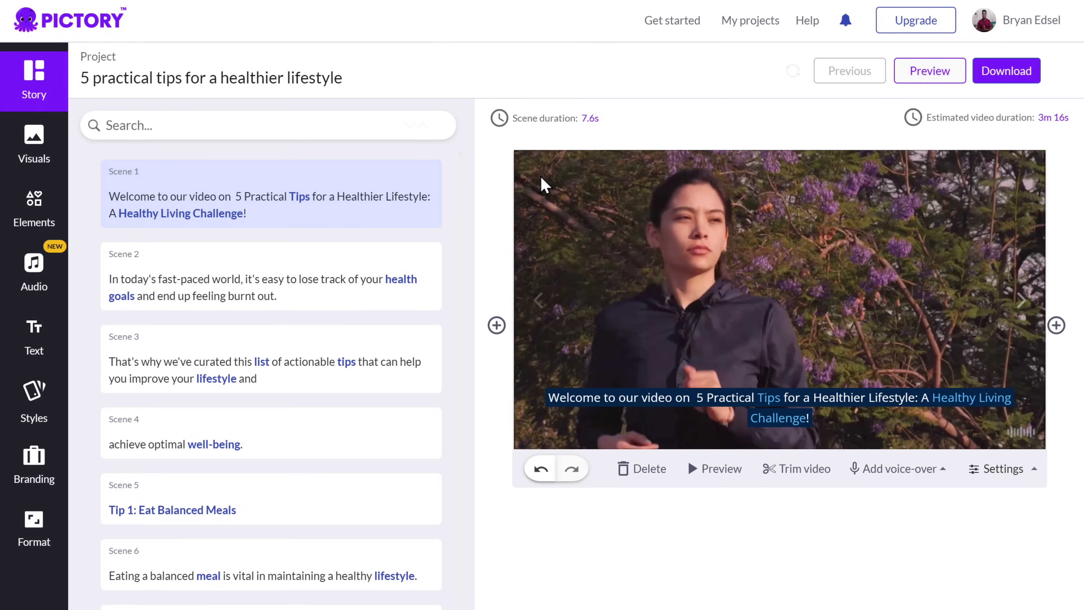
# - Swap scene 2's background for the rock-climbing clip from the Visuals library
pyautogui.click(121, 271)
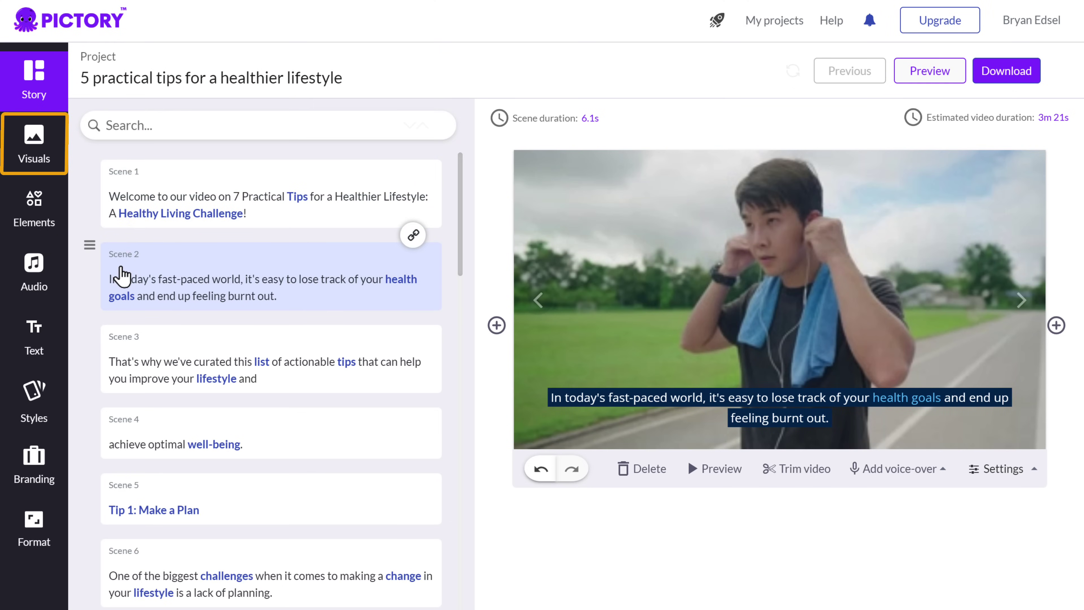
pyautogui.click(33, 141)
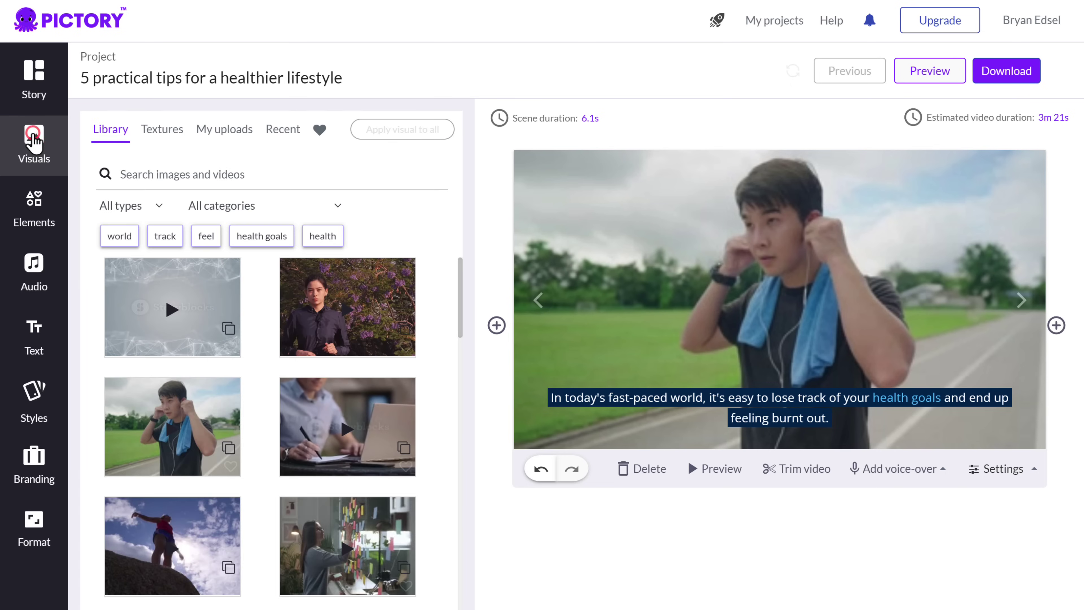
pyautogui.moveTo(461, 294); pyautogui.dragTo(461, 355)
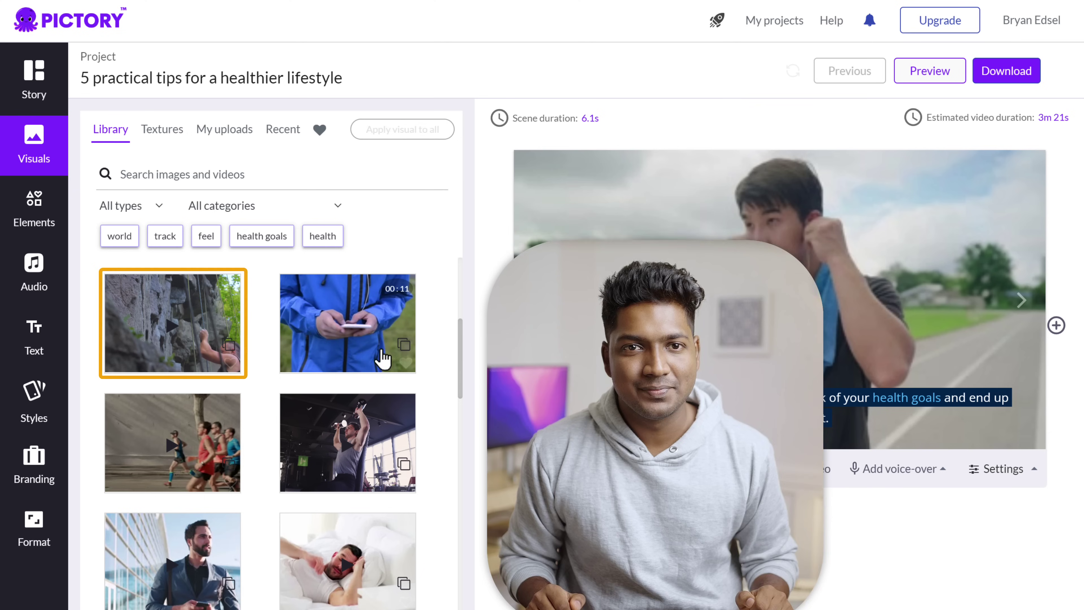
pyautogui.click(176, 333)
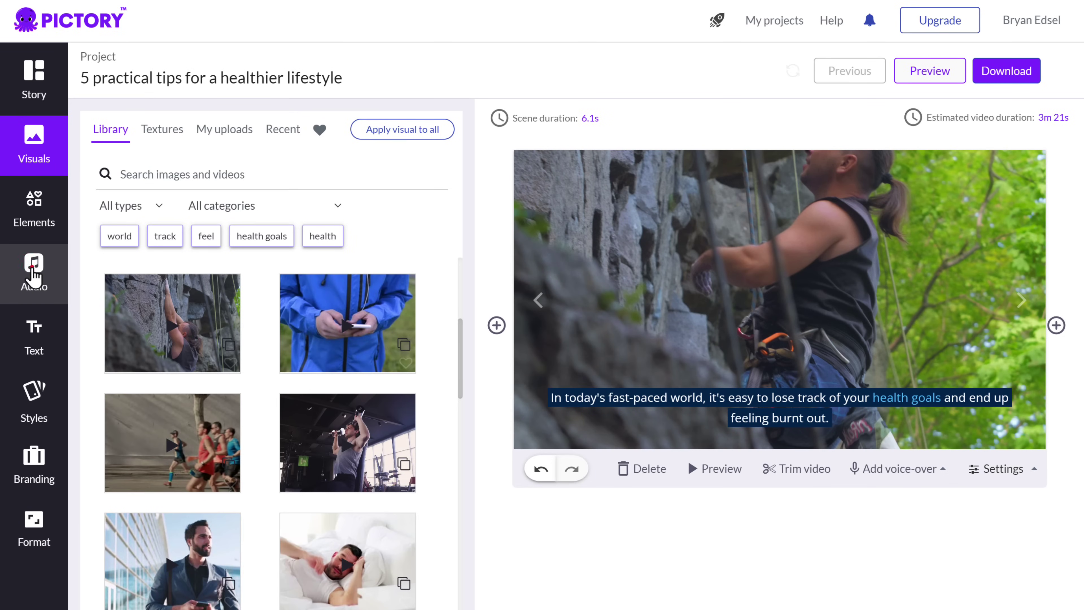
# - Confirm the Tom, male voice-over is applied and preview the whole video
pyautogui.click(34, 277)
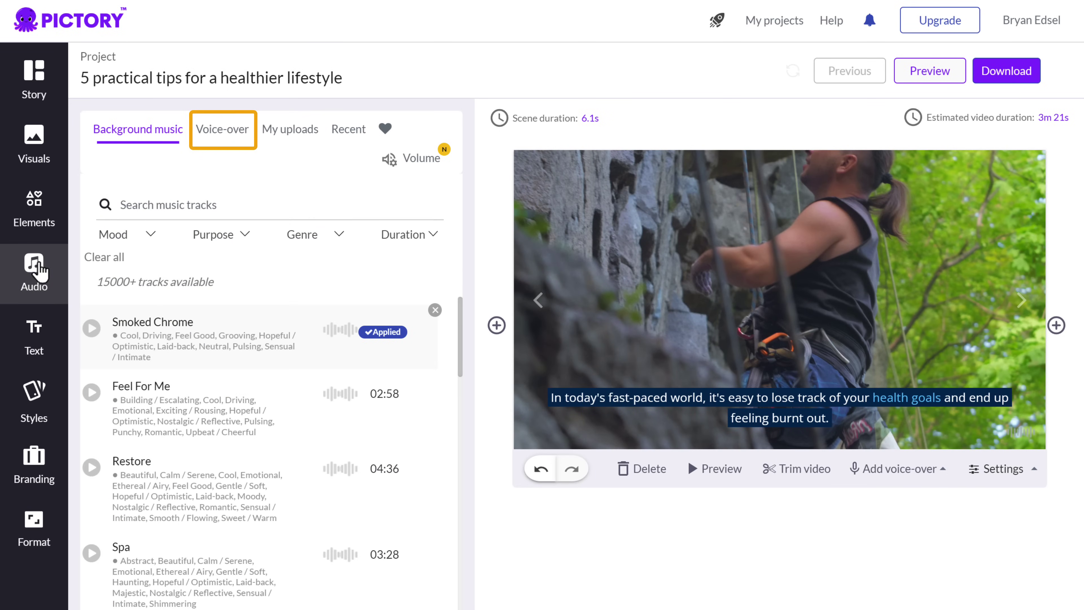
pyautogui.click(208, 137)
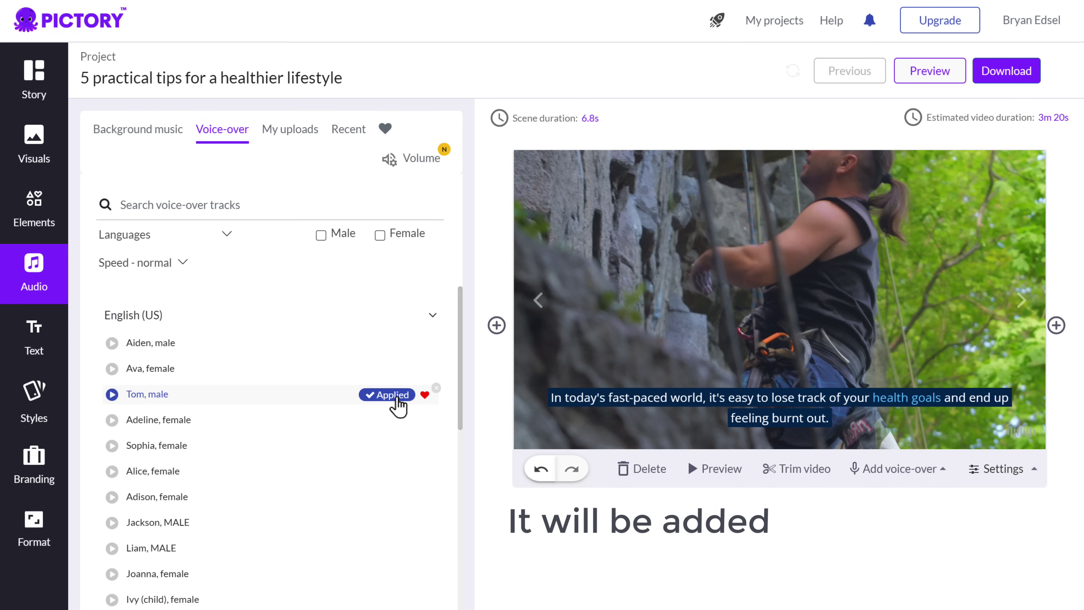
pyautogui.click(928, 77)
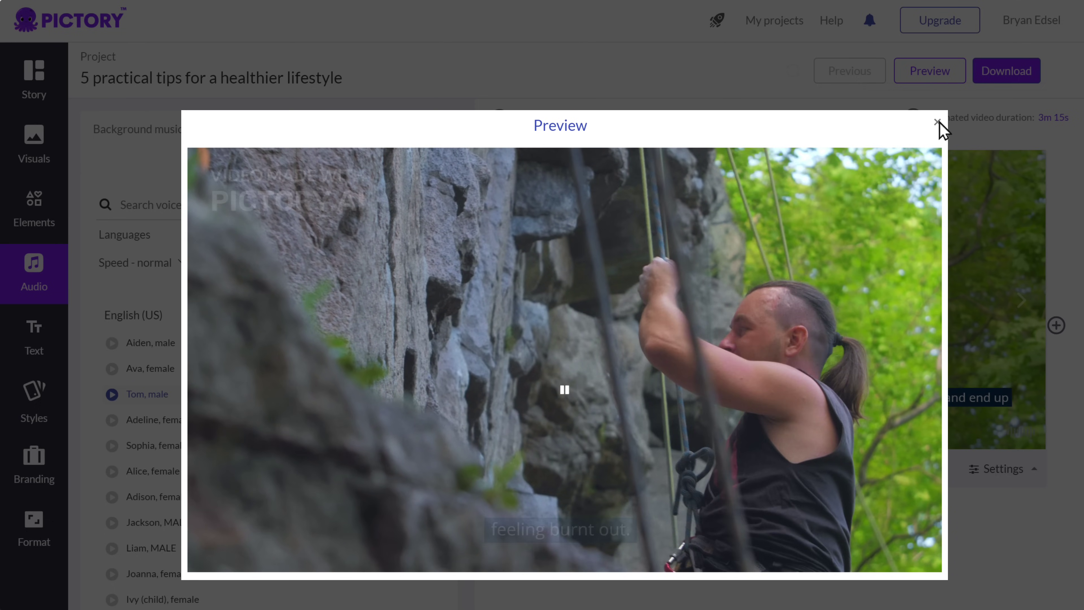
# - Close the preview, then render the health-tips video as a video file and download the MP4
pyautogui.click(938, 122)
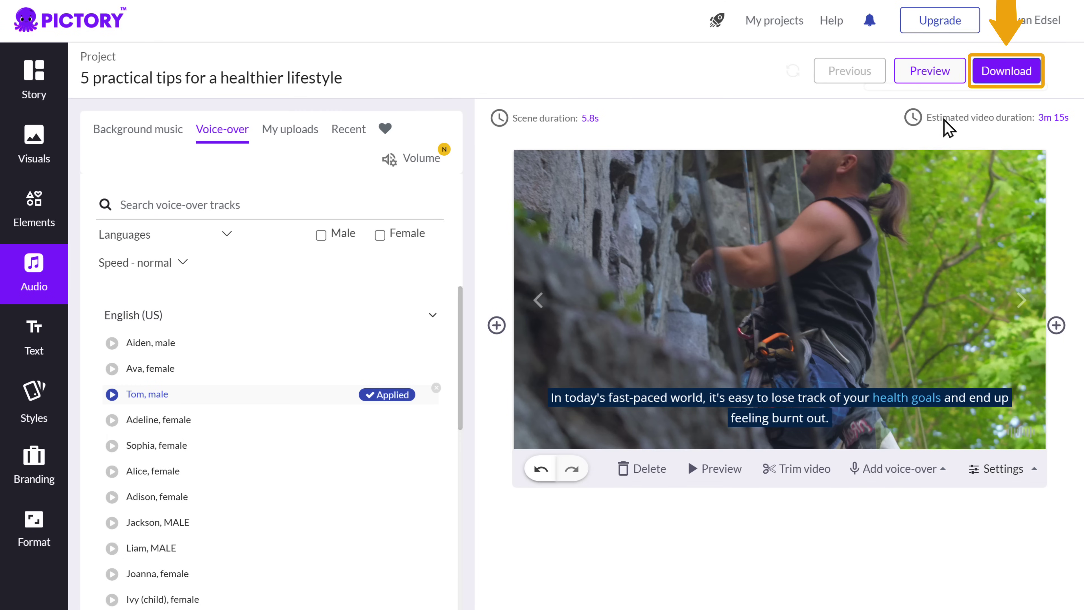
pyautogui.click(1021, 76)
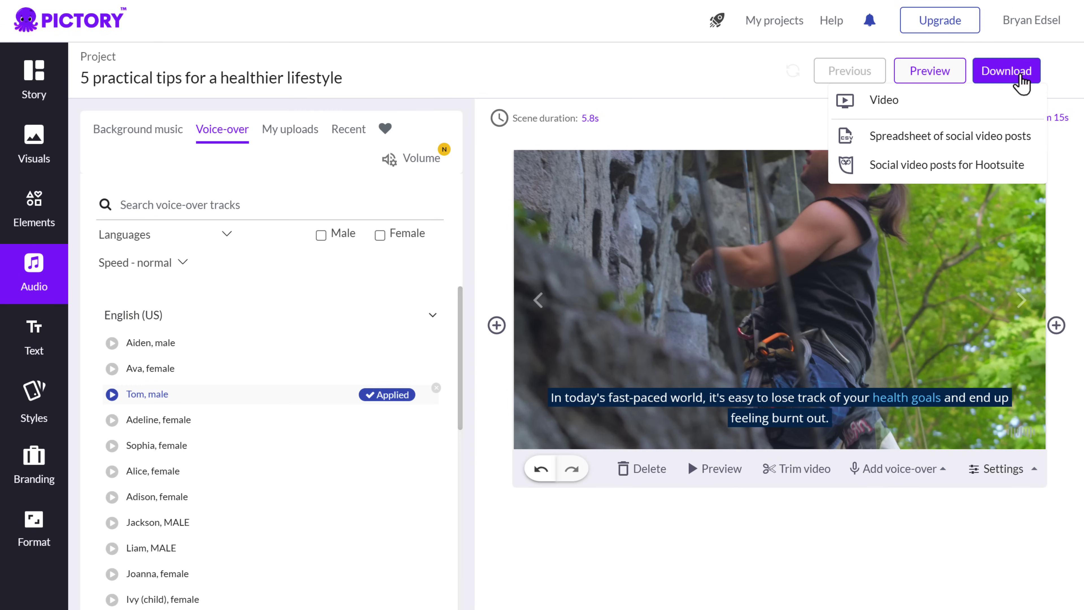
pyautogui.click(884, 103)
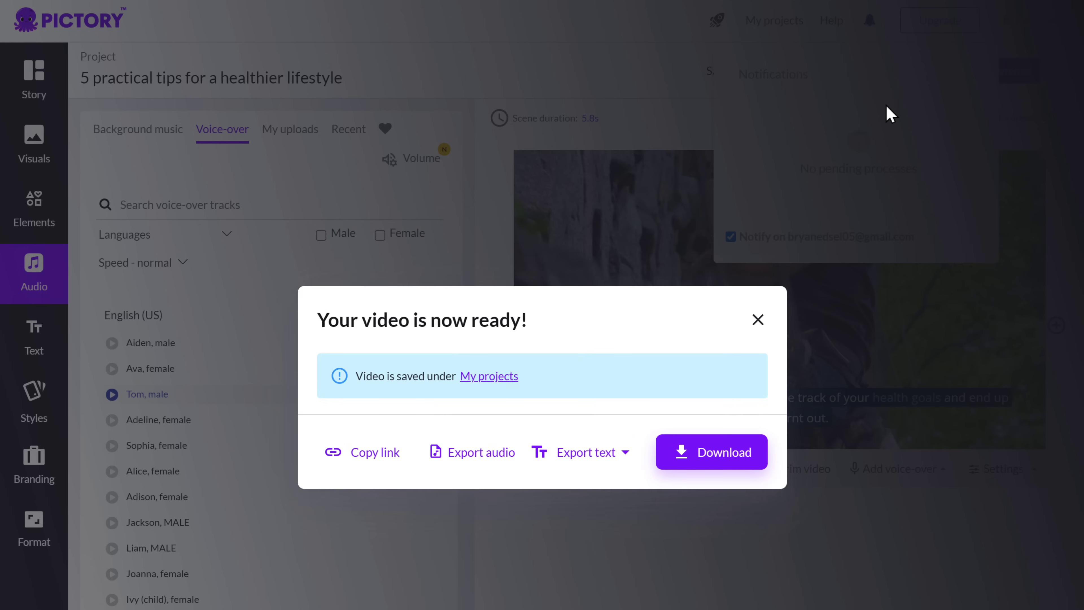
pyautogui.click(710, 465)
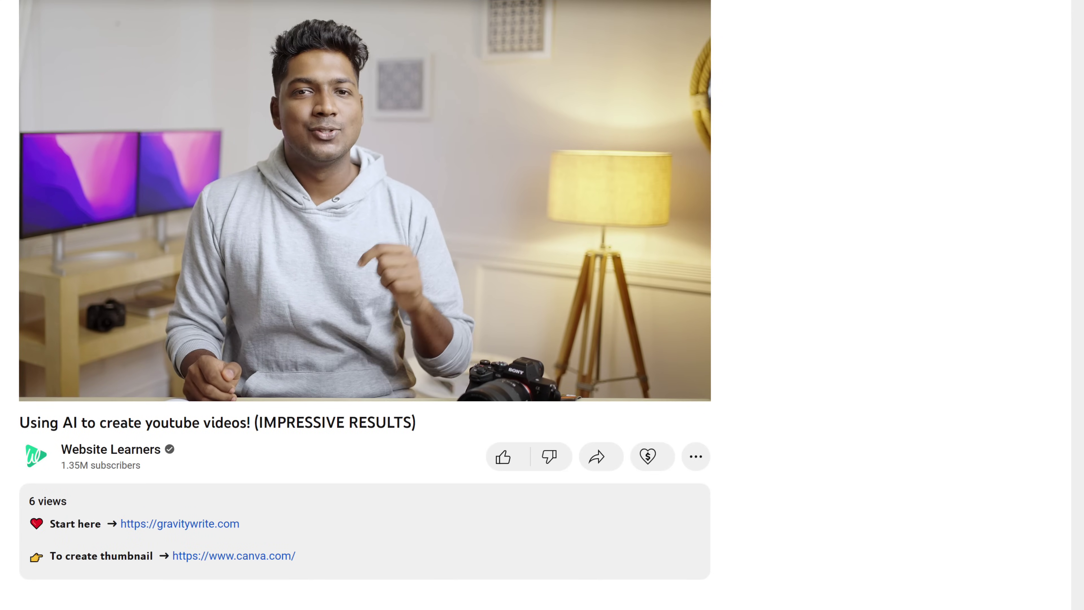
# - Follow the canva.com link in the YouTube description to Canva's Food YouTube Thumbnail templates
pyautogui.click(251, 556)
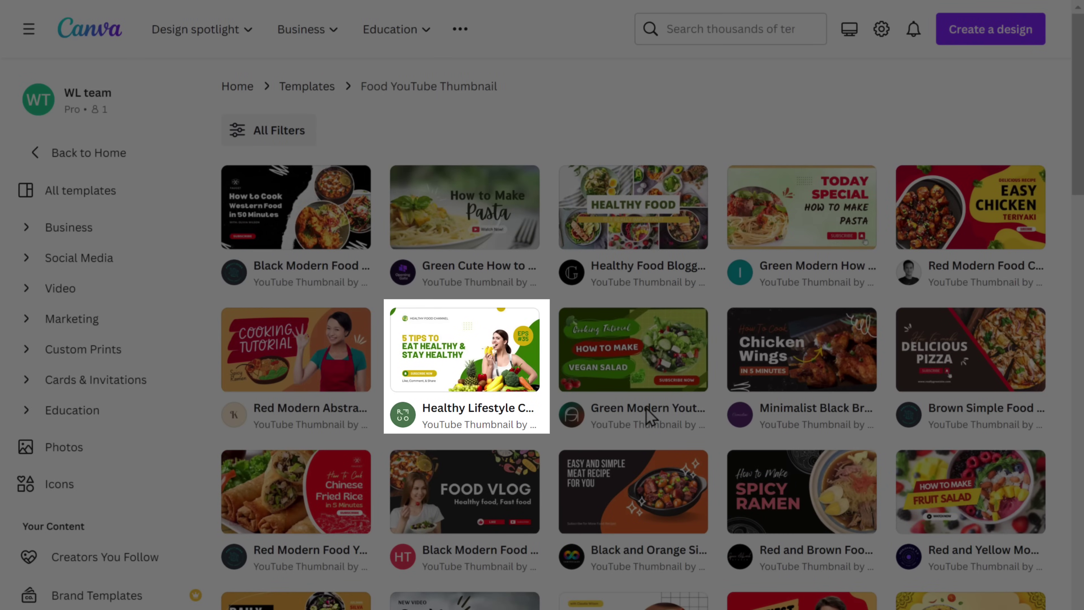
# - Open the Healthy Lifestyle thumbnail template and change the headline to '5 PRACTICAL TIPS'
pyautogui.click(453, 354)
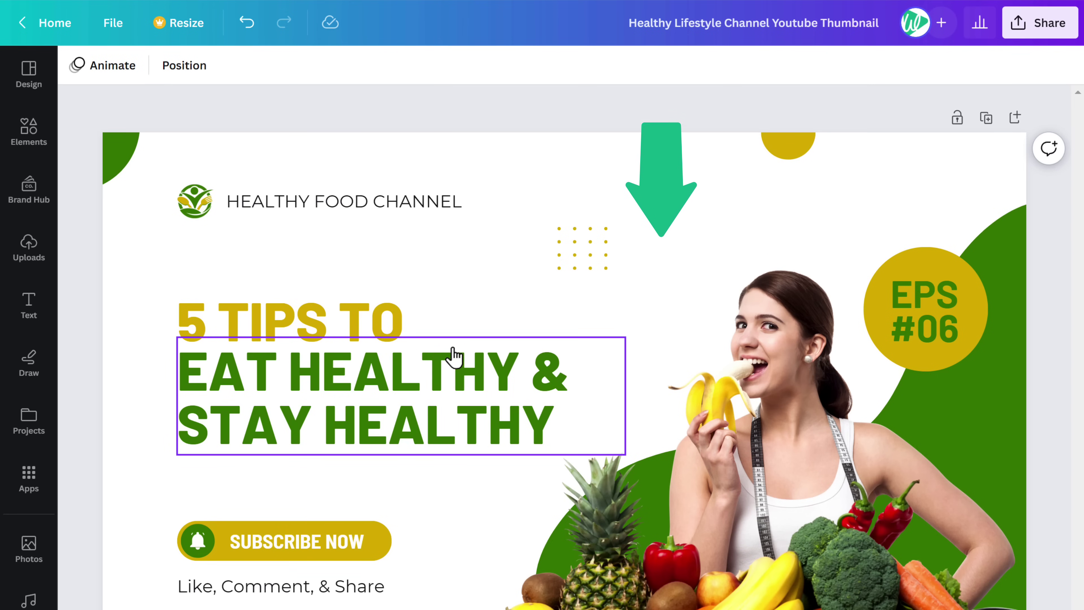
pyautogui.doubleClick(403, 333)
pyautogui.write('5 PRACTICAL ')
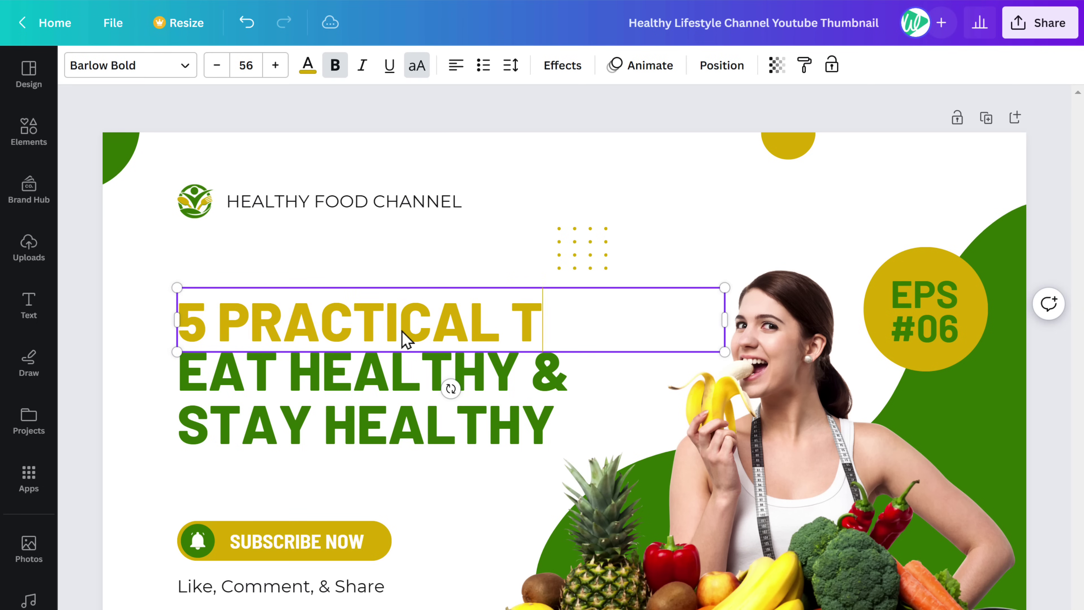
pyautogui.write('TIPS')
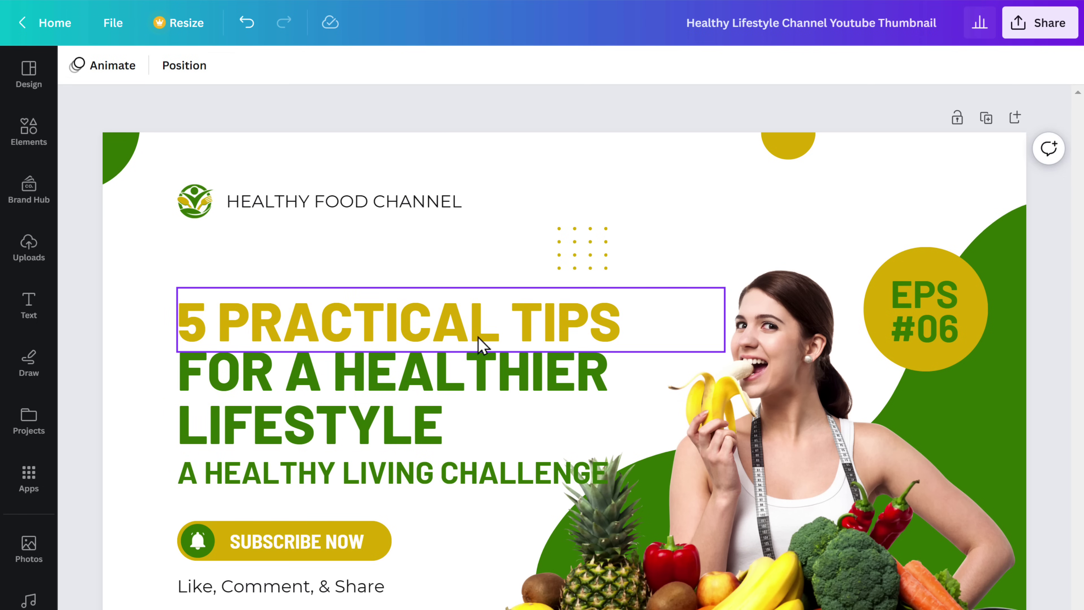
# - Replace the woman's photo with the Main img photo, enlarged to fill the right side
pyautogui.click(759, 360)
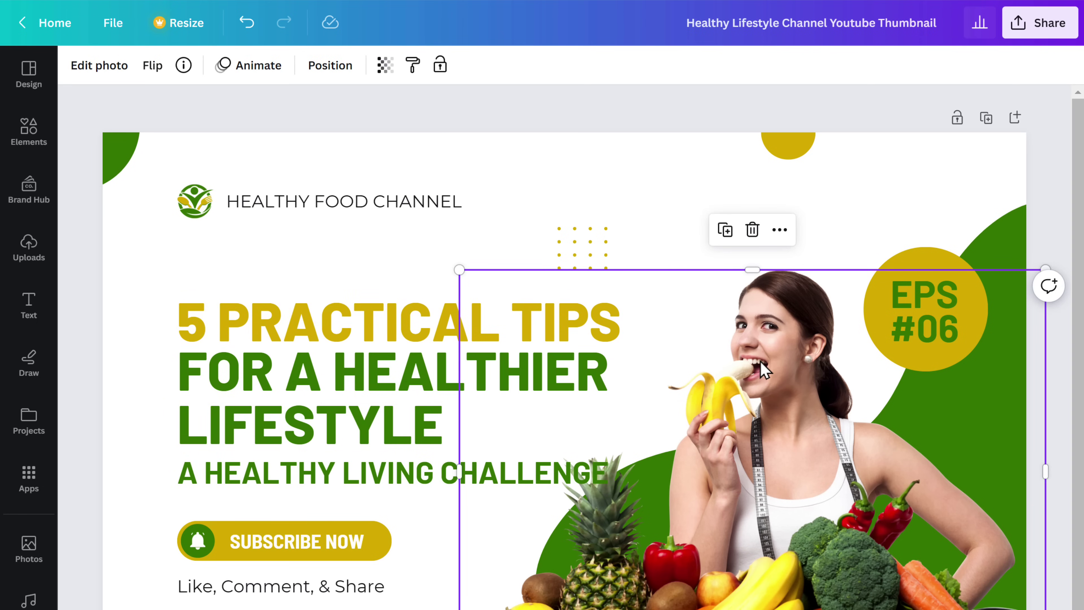
pyautogui.click(752, 231)
pyautogui.hotkey('alt', 'Tab')
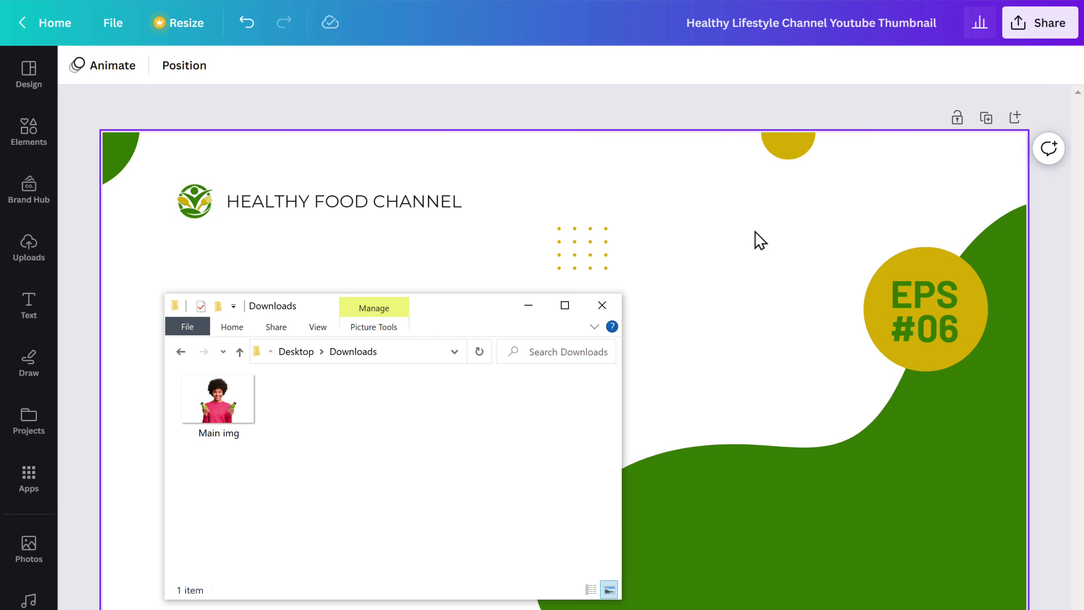
pyautogui.click(215, 401)
pyautogui.moveTo(217, 401); pyautogui.dragTo(805, 478)
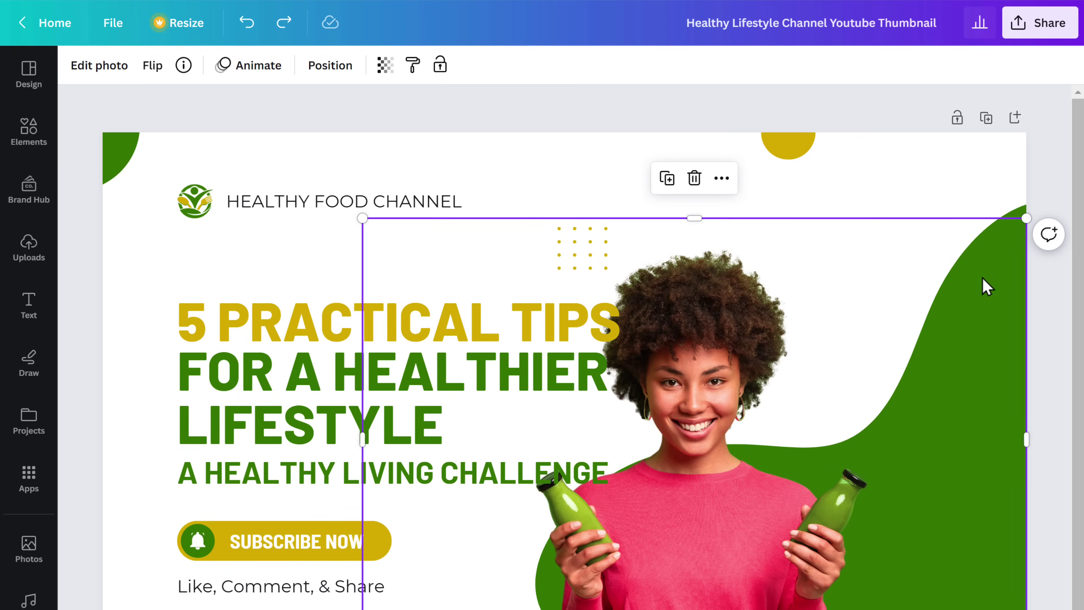
pyautogui.moveTo(1023, 221); pyautogui.dragTo(1057, 170)
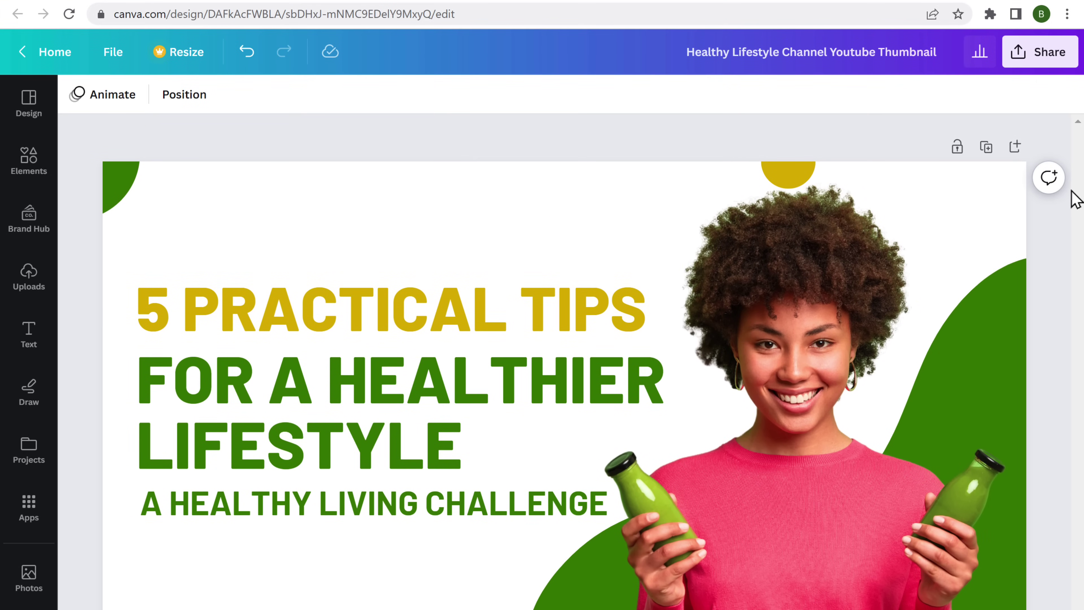
# - Download the finished thumbnail as a 1280 × 720 PNG file
pyautogui.click(1043, 64)
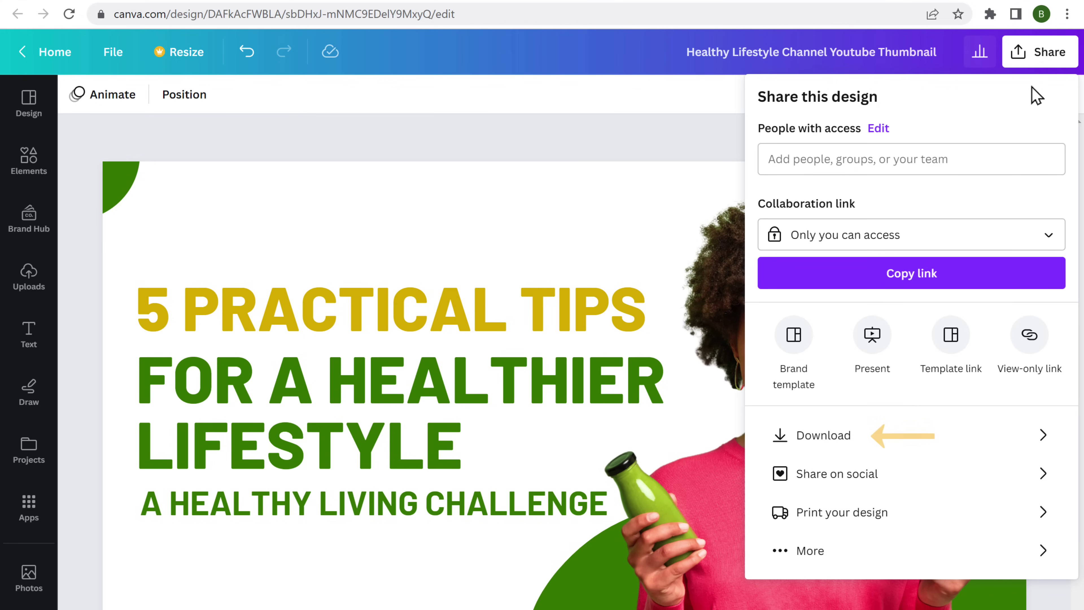
pyautogui.click(822, 444)
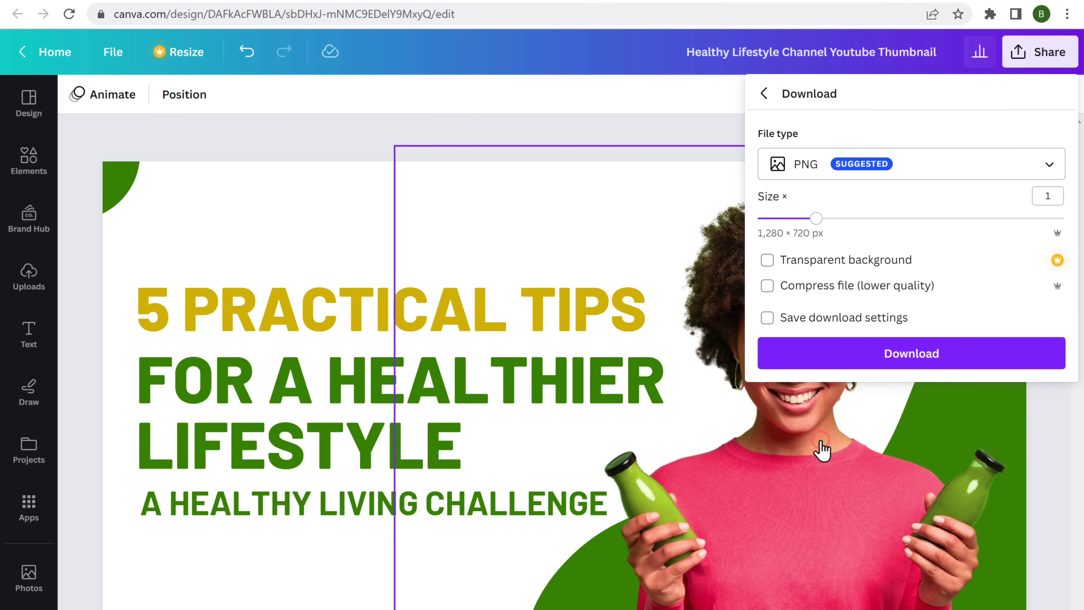
pyautogui.click(903, 365)
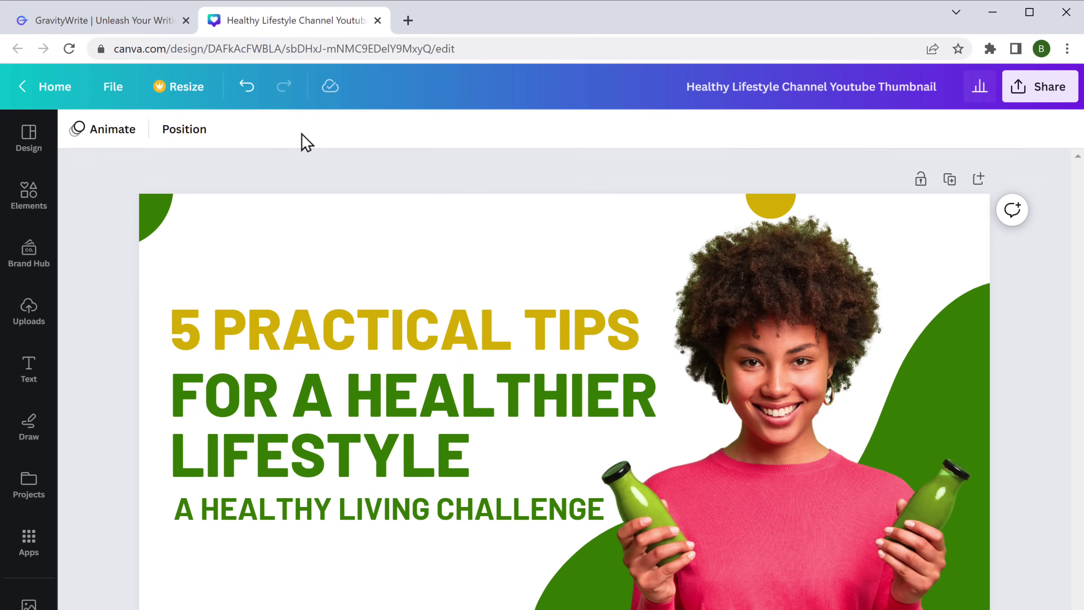
# - Generate a description, SEO tags and hashtags for '5 Practical Tips for a Healthier Lifestyle' with Description & Tags
pyautogui.click(53, 24)
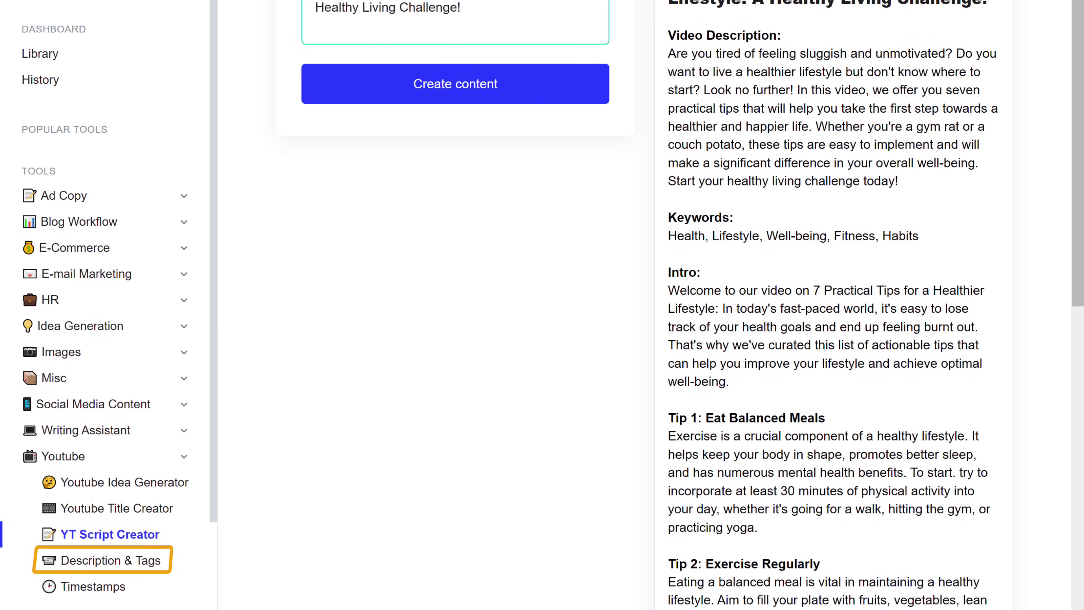
pyautogui.click(85, 567)
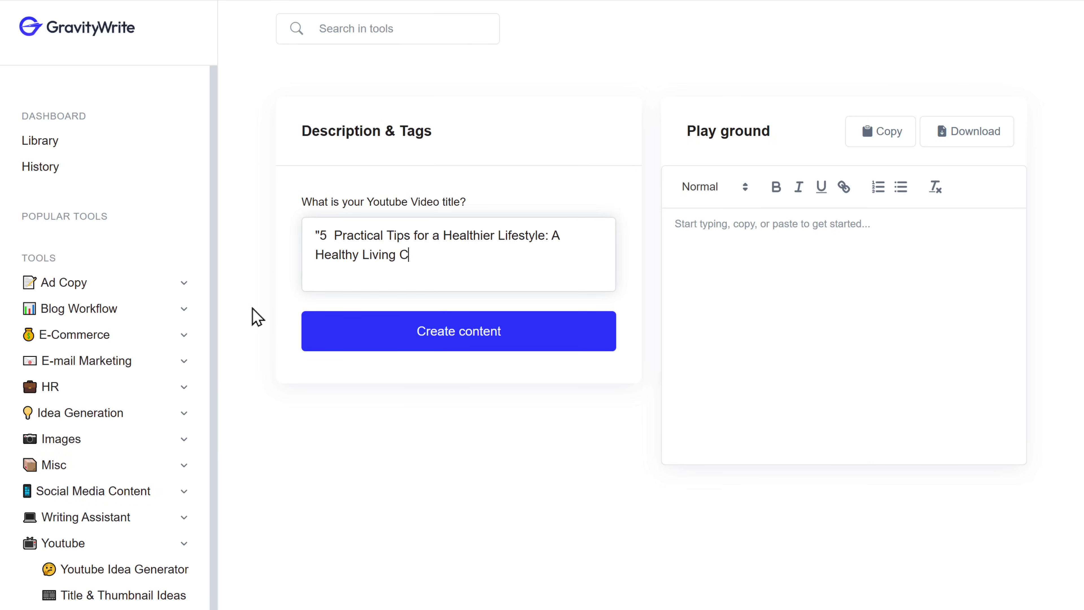
pyautogui.click(438, 345)
pyautogui.scroll(-5, 970, 588)
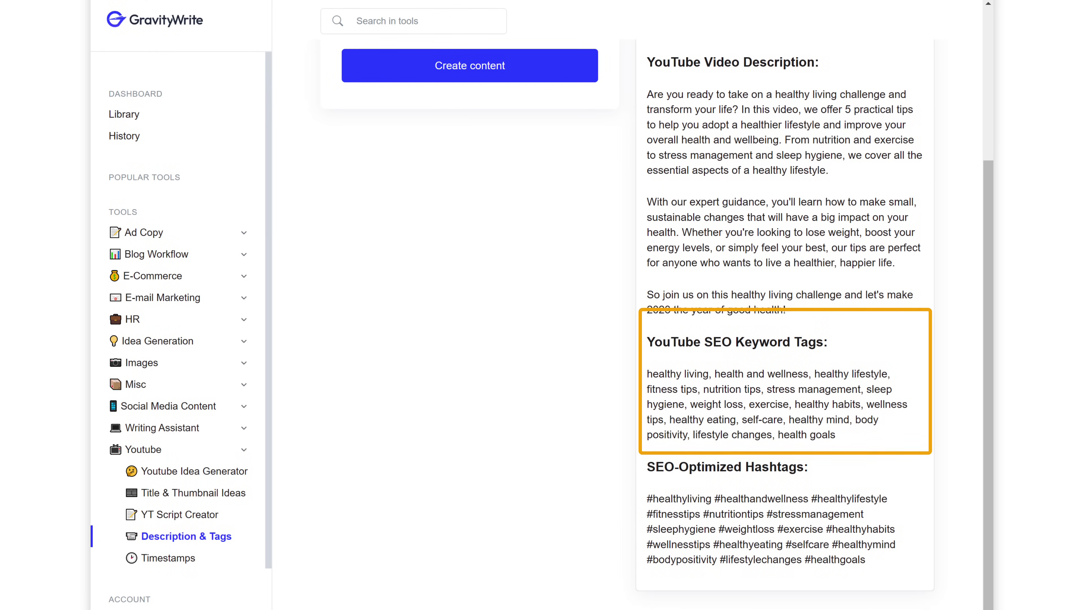
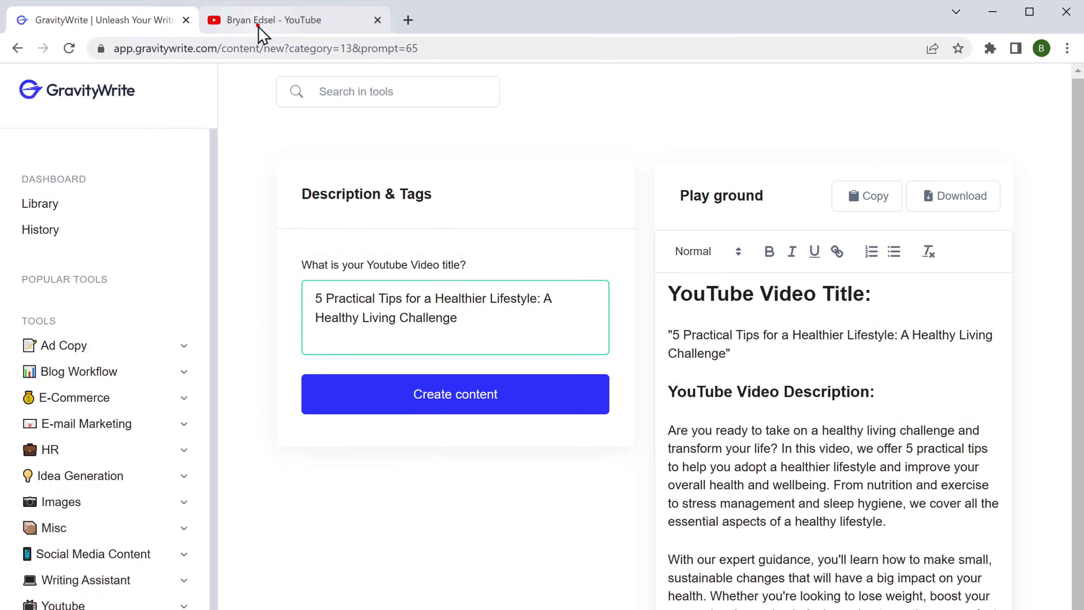
# - Switch from GravityWrite's generated title, description and tags to the YouTube channel page
pyautogui.click(261, 26)
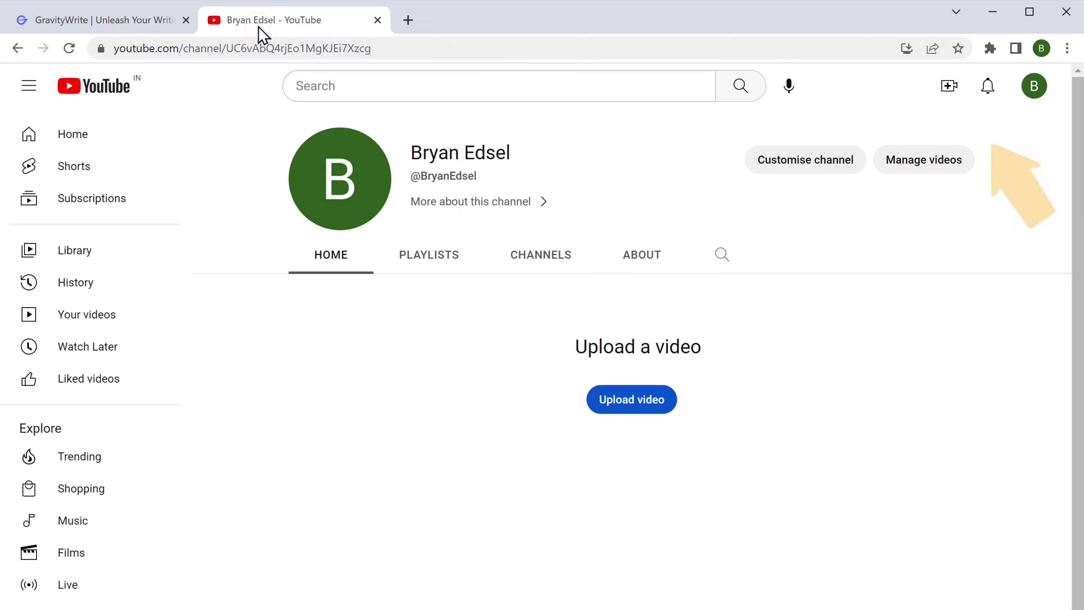
# - Upload the 5 Practical Tips video file from Downloads through Create > Upload video
pyautogui.click(949, 88)
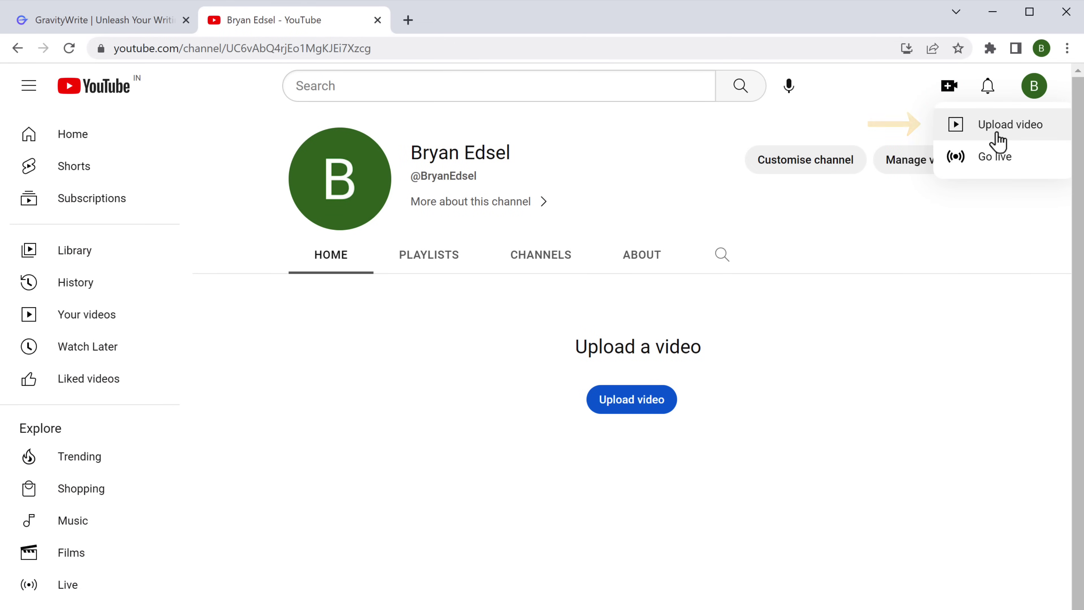
pyautogui.click(997, 128)
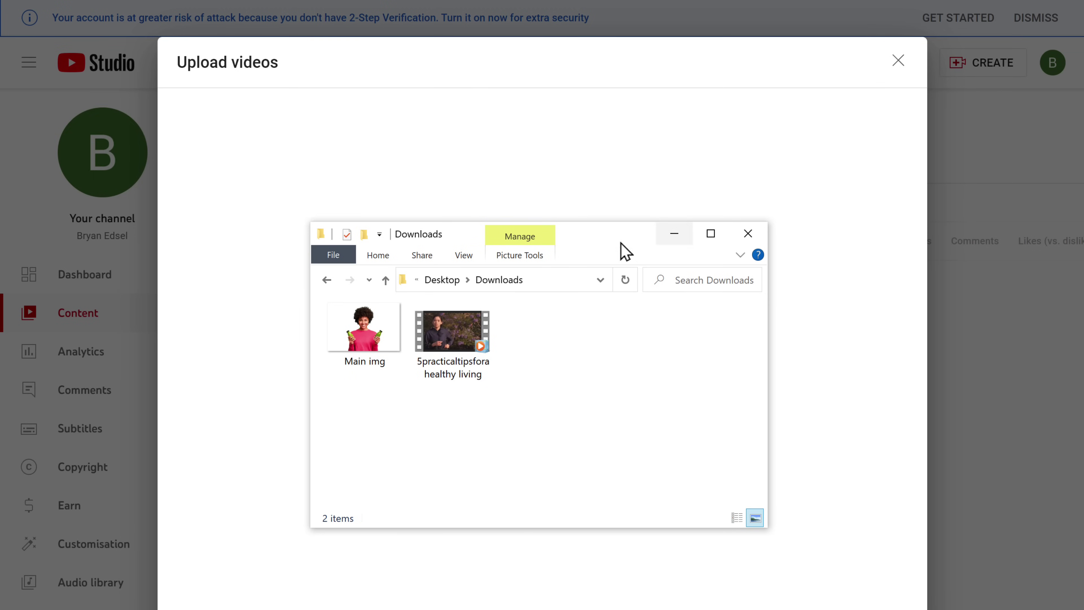
pyautogui.click(453, 333)
pyautogui.moveTo(453, 334); pyautogui.dragTo(409, 181)
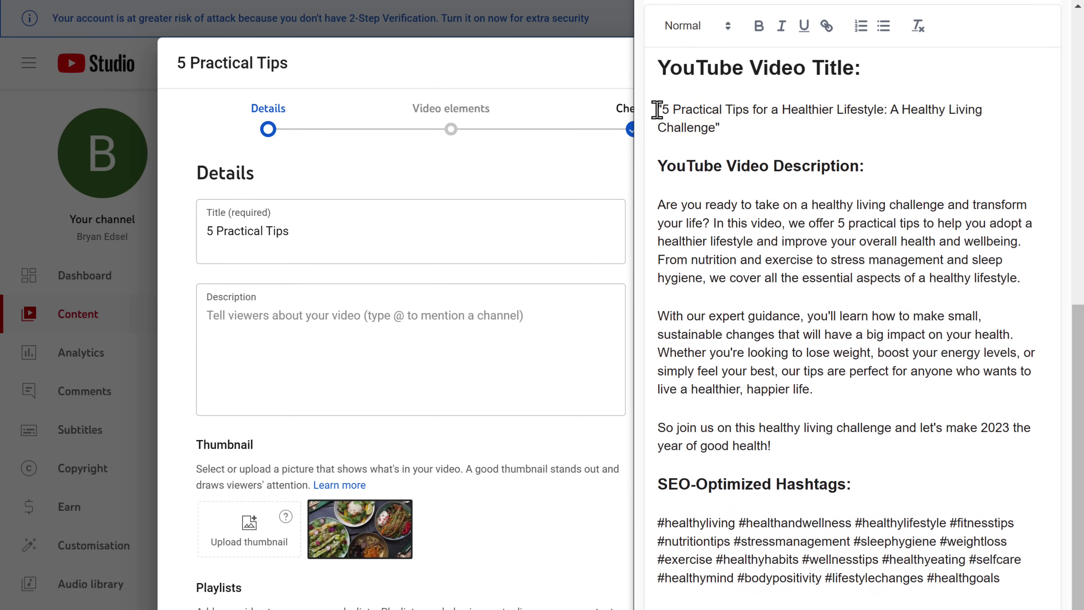
# - Replace the short draft title with GravityWrite's full healthy-lifestyle video title
pyautogui.moveTo(657, 110); pyautogui.dragTo(721, 128)
pyautogui.rightClick(722, 132)
pyautogui.click(759, 195)
pyautogui.moveTo(316, 231); pyautogui.dragTo(207, 233)
pyautogui.rightClick(208, 242)
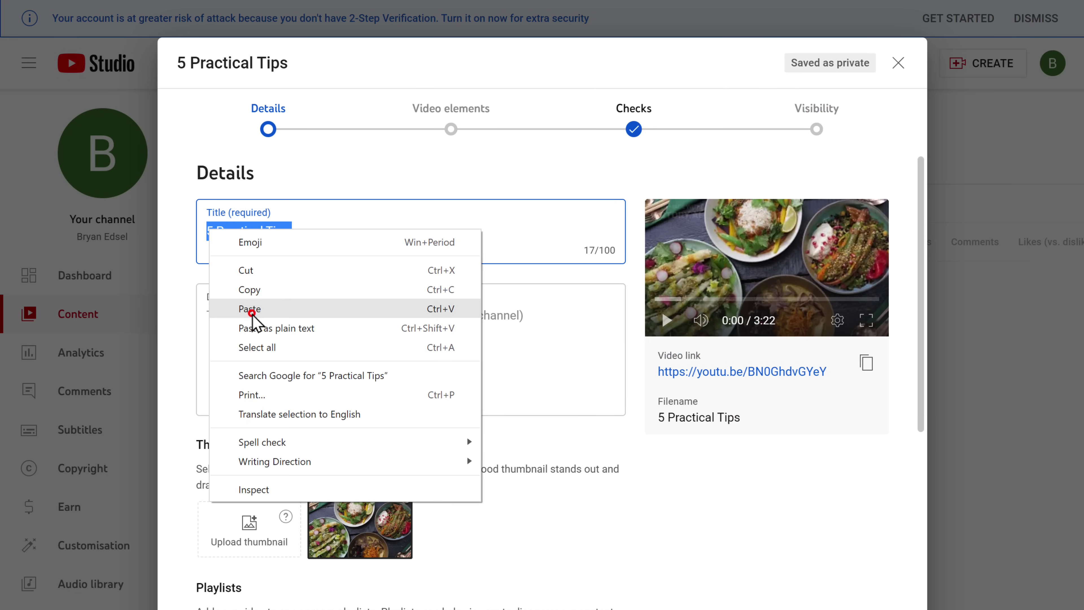
pyautogui.click(241, 307)
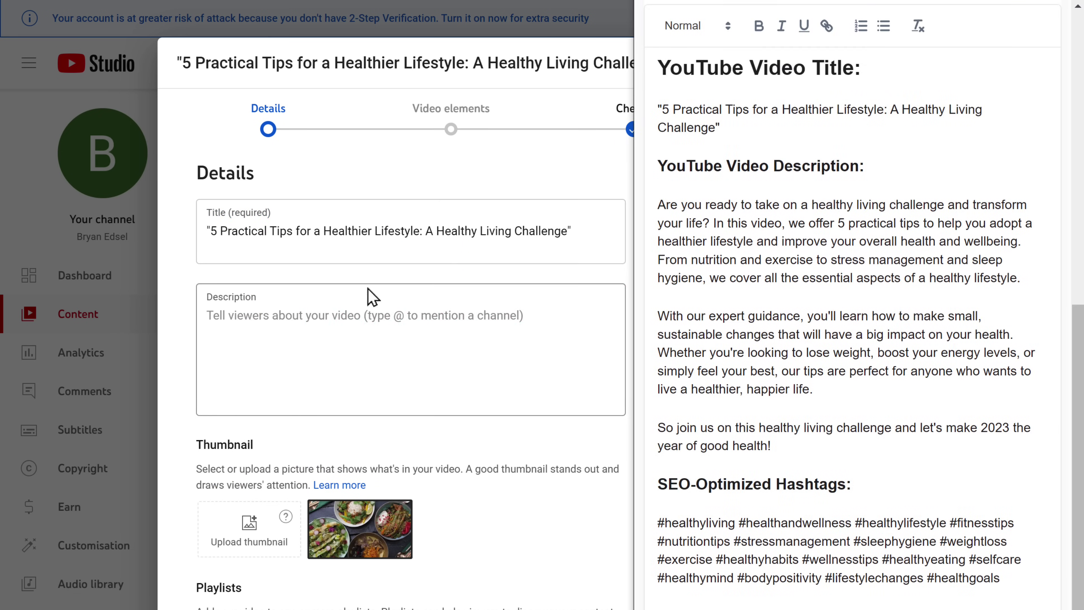
# - Paste the generated description and hashtags into the video's Description field
pyautogui.moveTo(658, 206); pyautogui.dragTo(1016, 588)
pyautogui.rightClick(1015, 589)
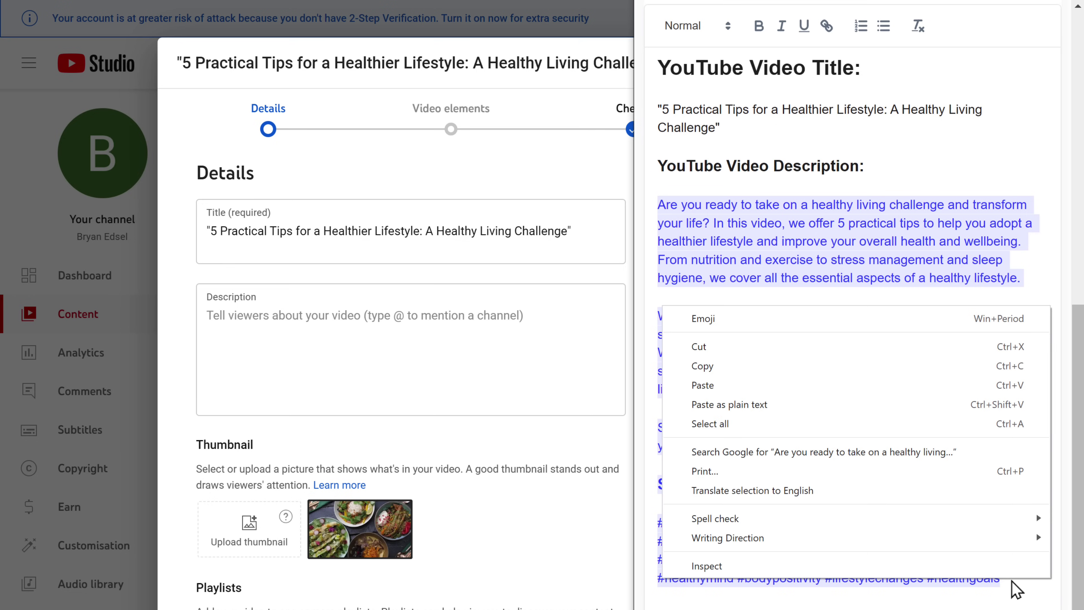
pyautogui.click(700, 367)
pyautogui.click(404, 336)
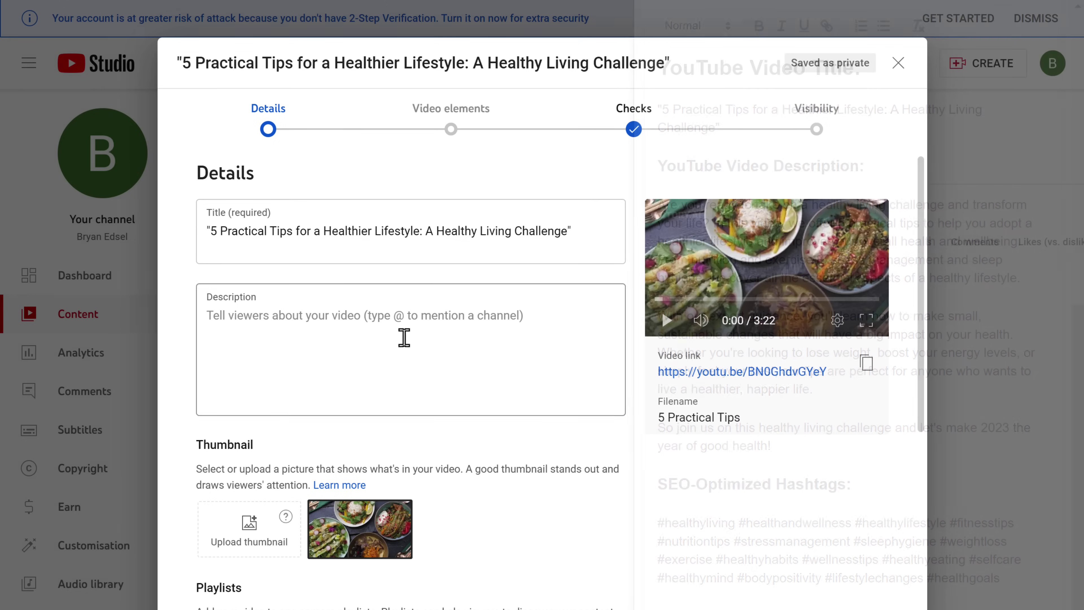
pyautogui.rightClick(413, 344)
pyautogui.click(443, 477)
# - Upload the Thumbnail image as the video's custom thumbnail
pyautogui.scroll(-6, 444, 478)
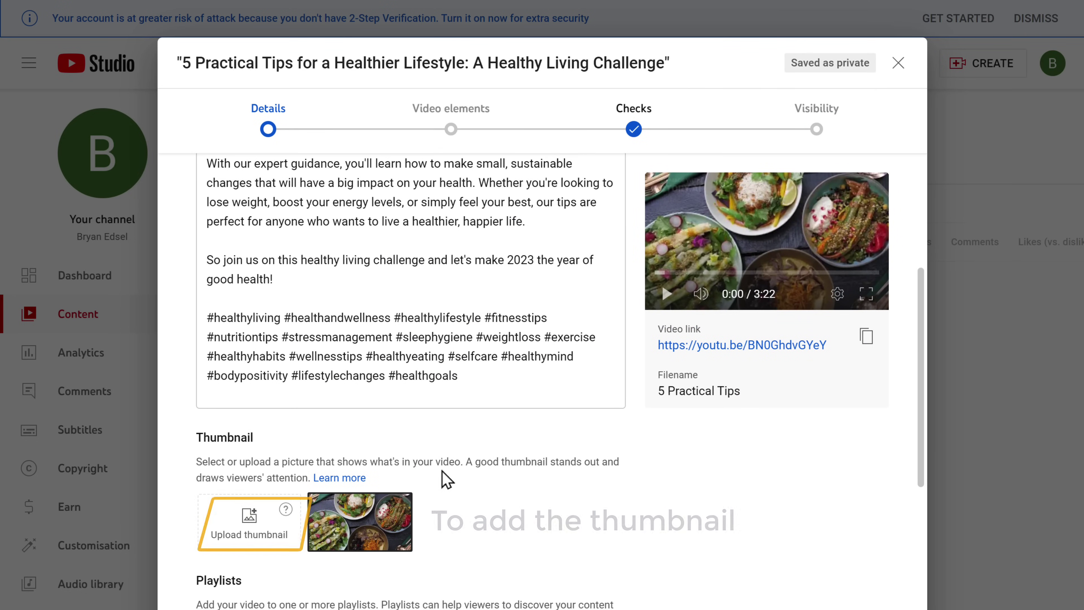
pyautogui.click(240, 526)
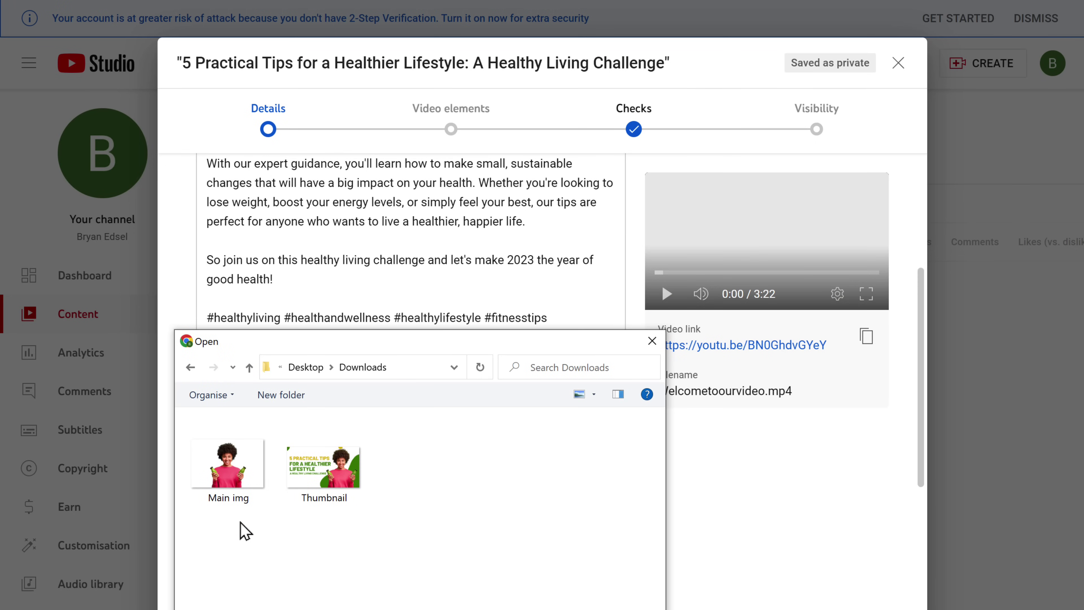
pyautogui.doubleClick(316, 475)
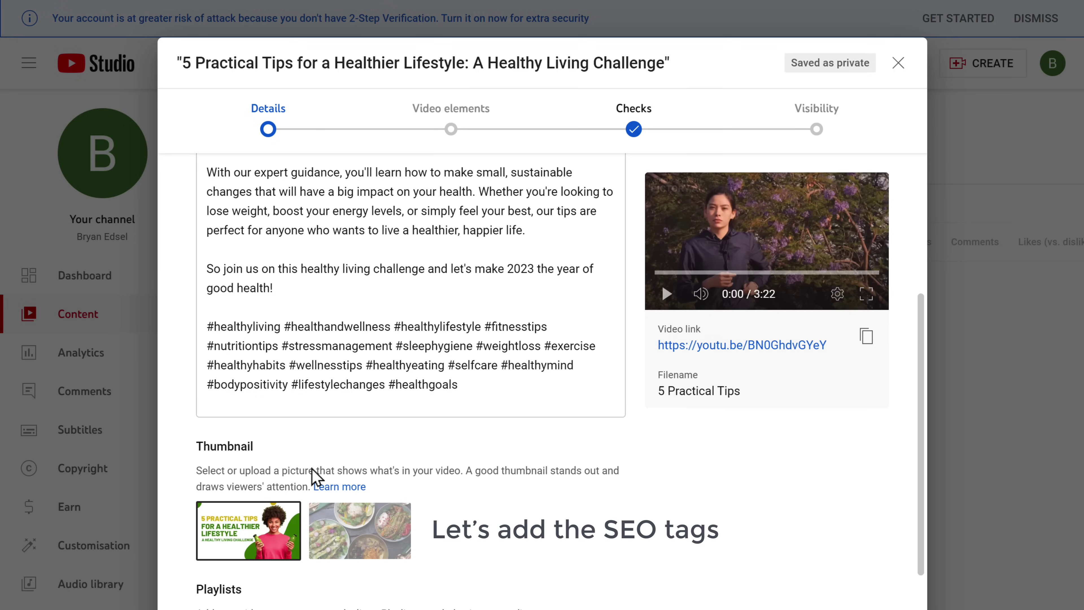
pyautogui.scroll(-5, 316, 476)
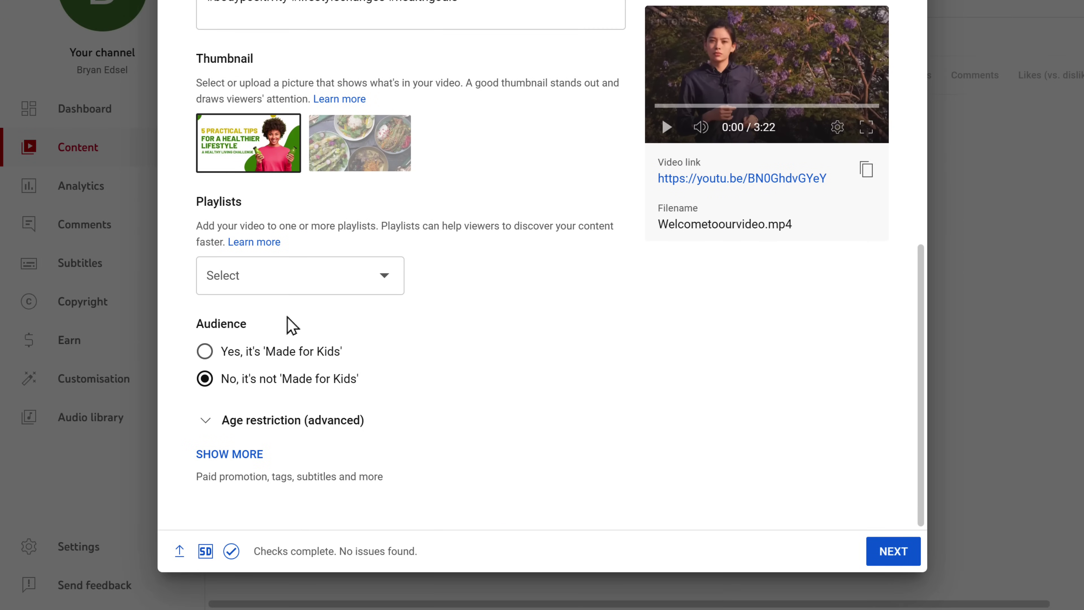
# - Paste GravityWrite's SEO keyword tags (healthy living, fitness tips, …) into Tags and advance to Video elements
pyautogui.click(222, 454)
pyautogui.scroll(-10, 221, 470)
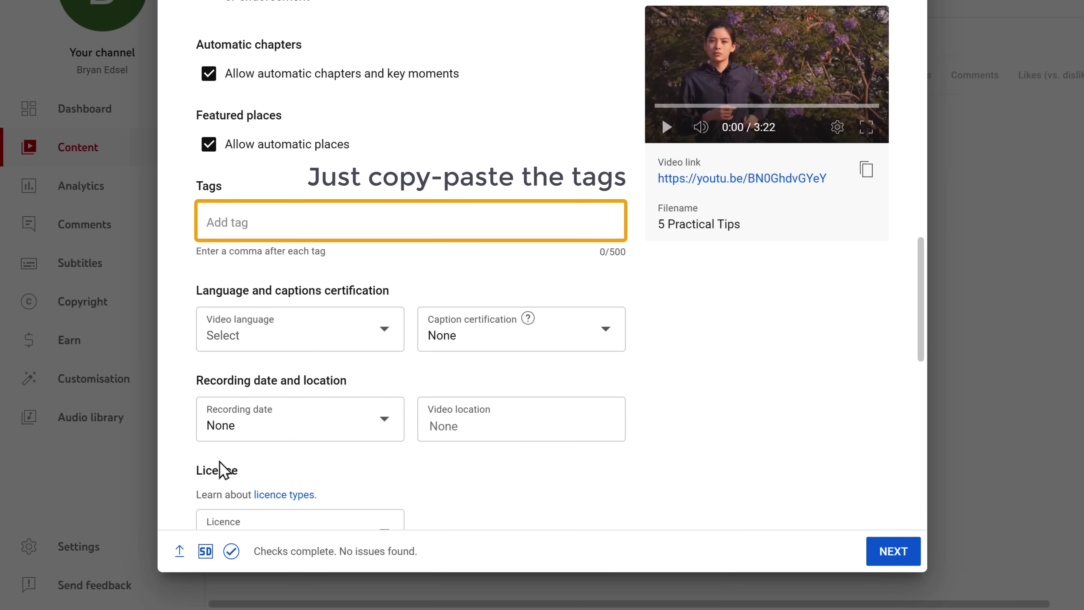
pyautogui.moveTo(657, 489); pyautogui.dragTo(994, 545)
pyautogui.rightClick(994, 545)
pyautogui.click(701, 327)
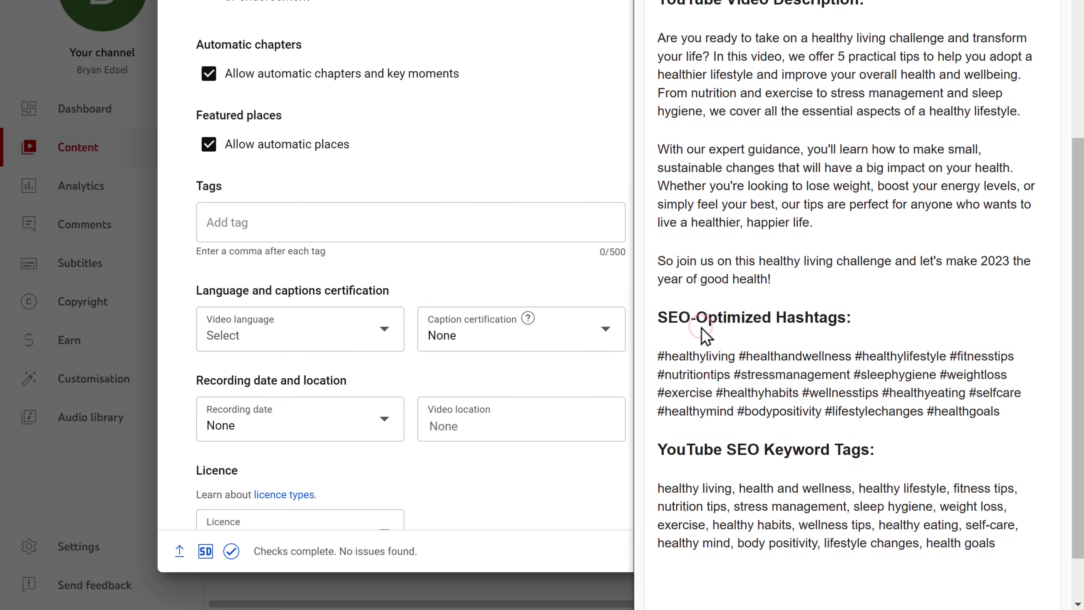
pyautogui.click(266, 223)
pyautogui.rightClick(266, 223)
pyautogui.click(306, 355)
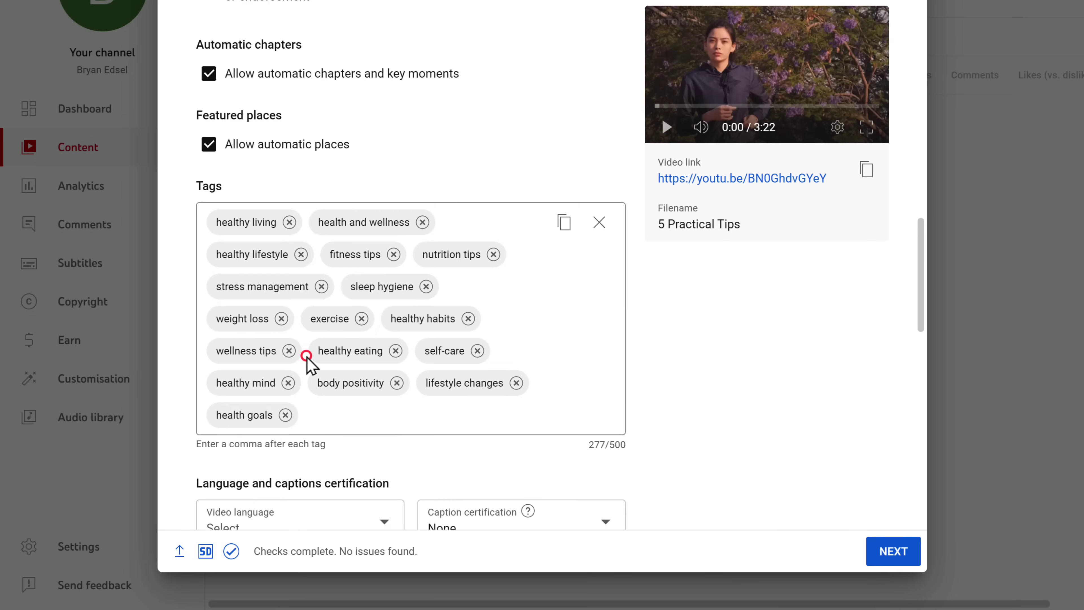
pyautogui.click(892, 560)
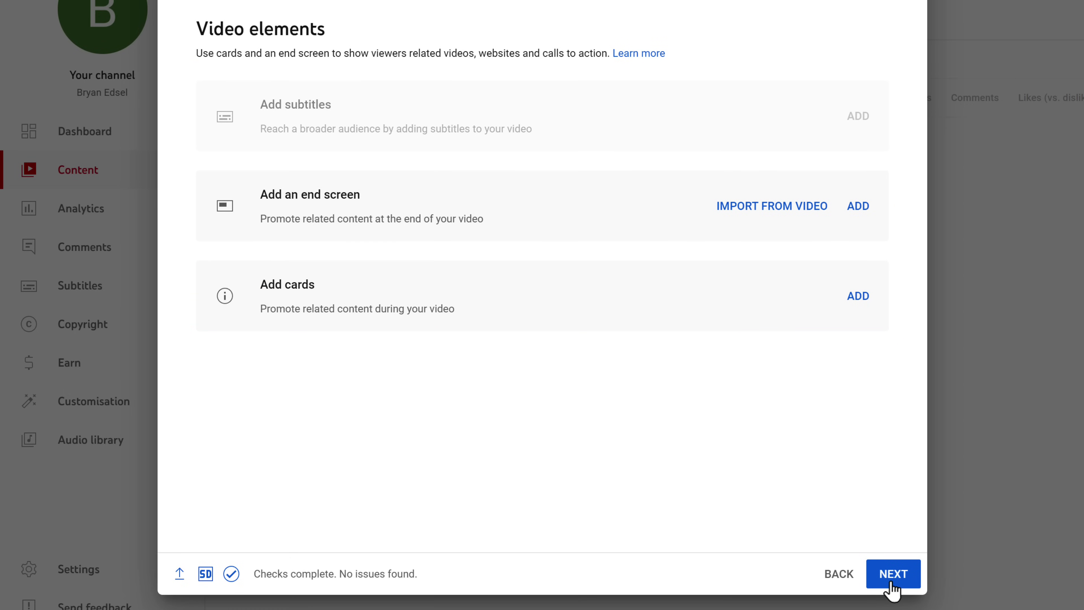
# - Set the video's visibility to Public, publish it, and open its watch page
pyautogui.click(891, 580)
pyautogui.click(890, 580)
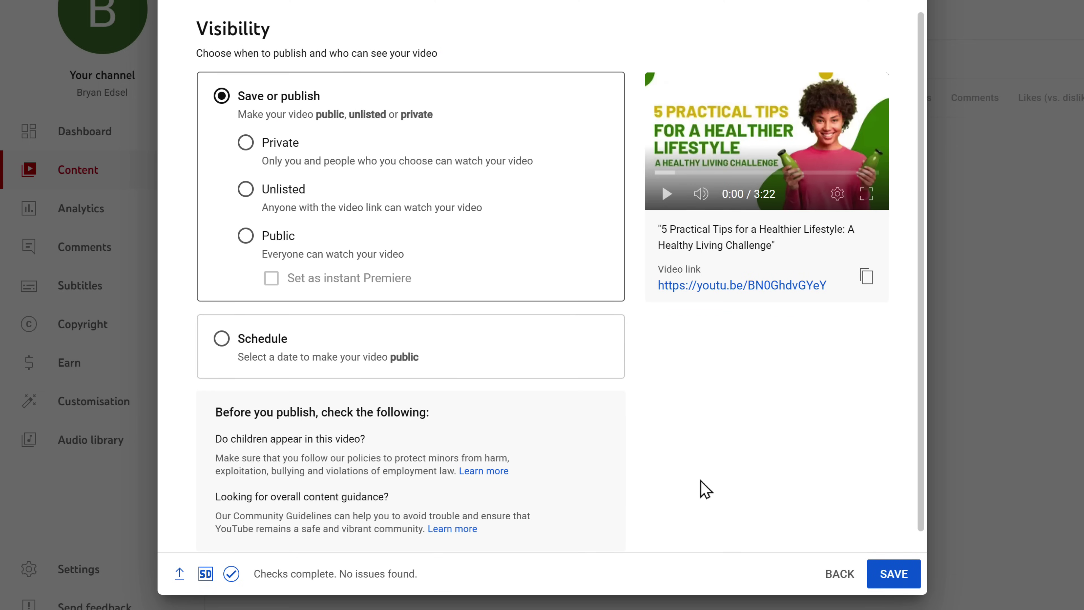
pyautogui.click(246, 238)
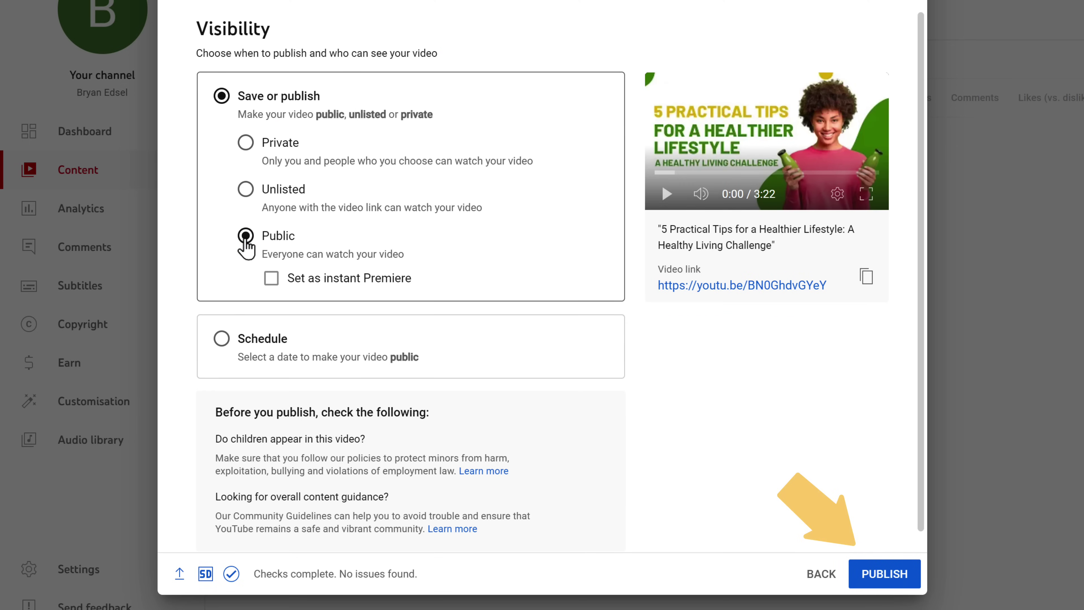
pyautogui.click(882, 581)
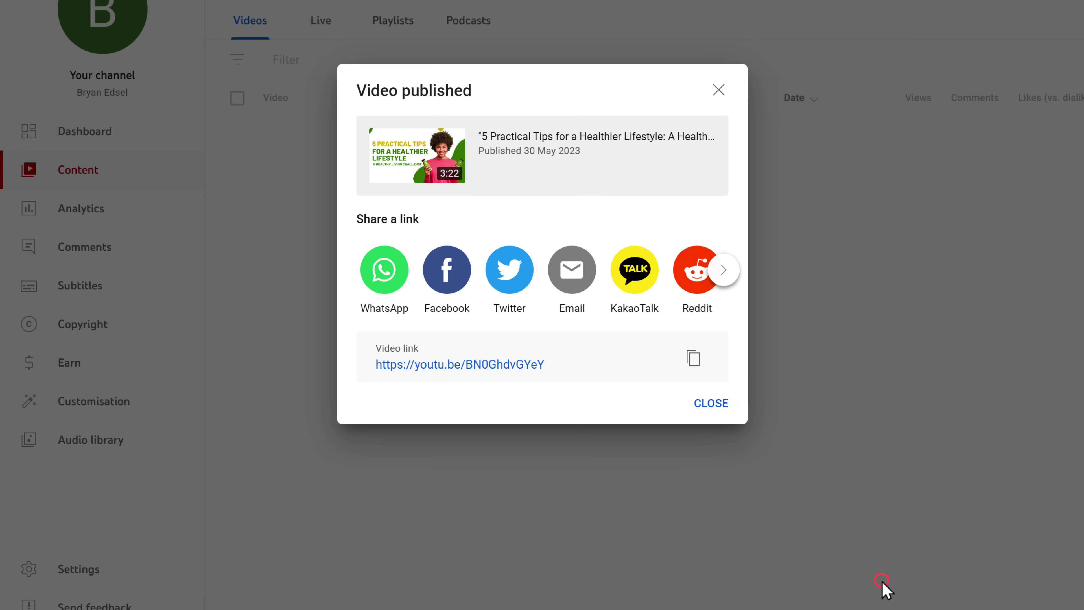
pyautogui.click(442, 370)
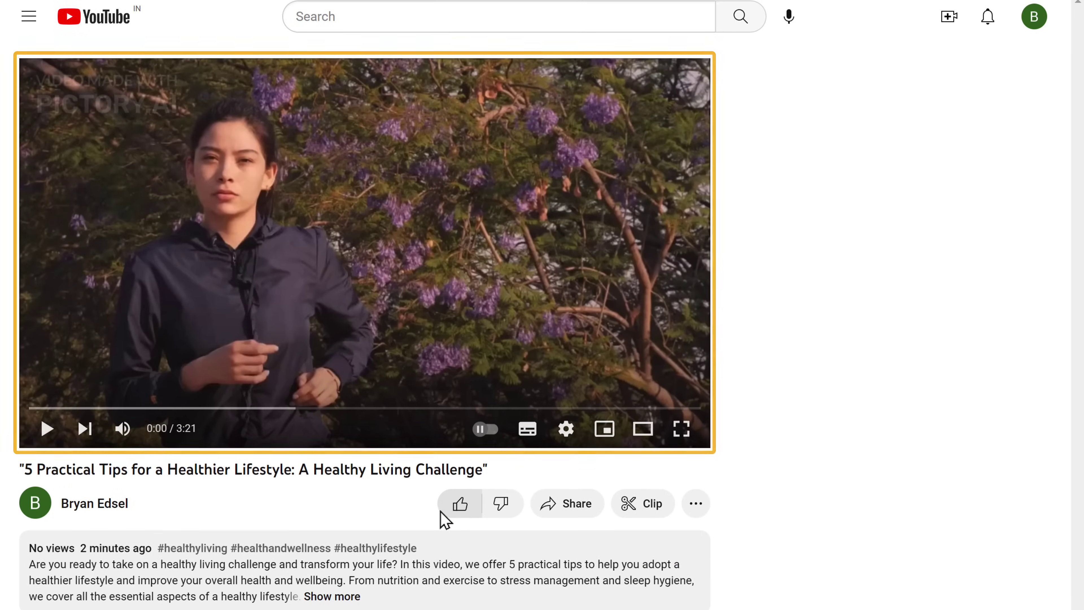